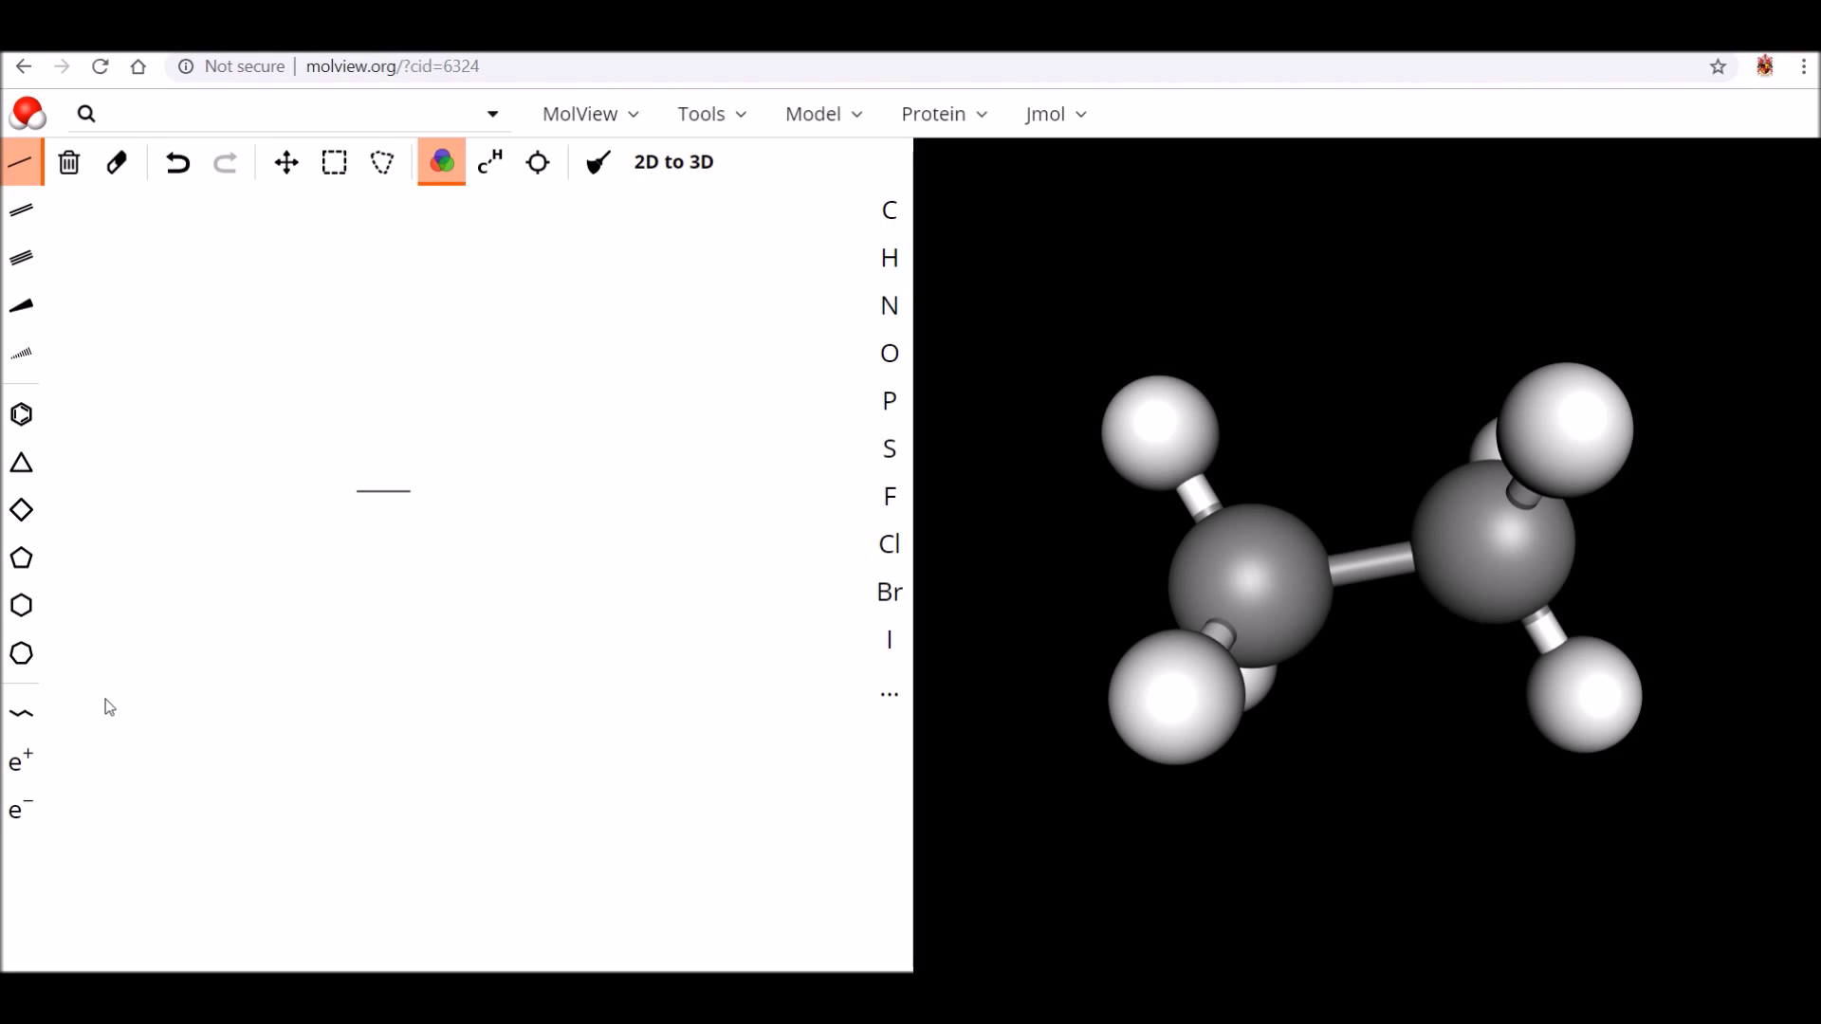
- Clear the existing sketch and draw a horizontal zigzag chain of 12 carbons with the chain tool
left_click(385, 492)
left_click(68, 163)
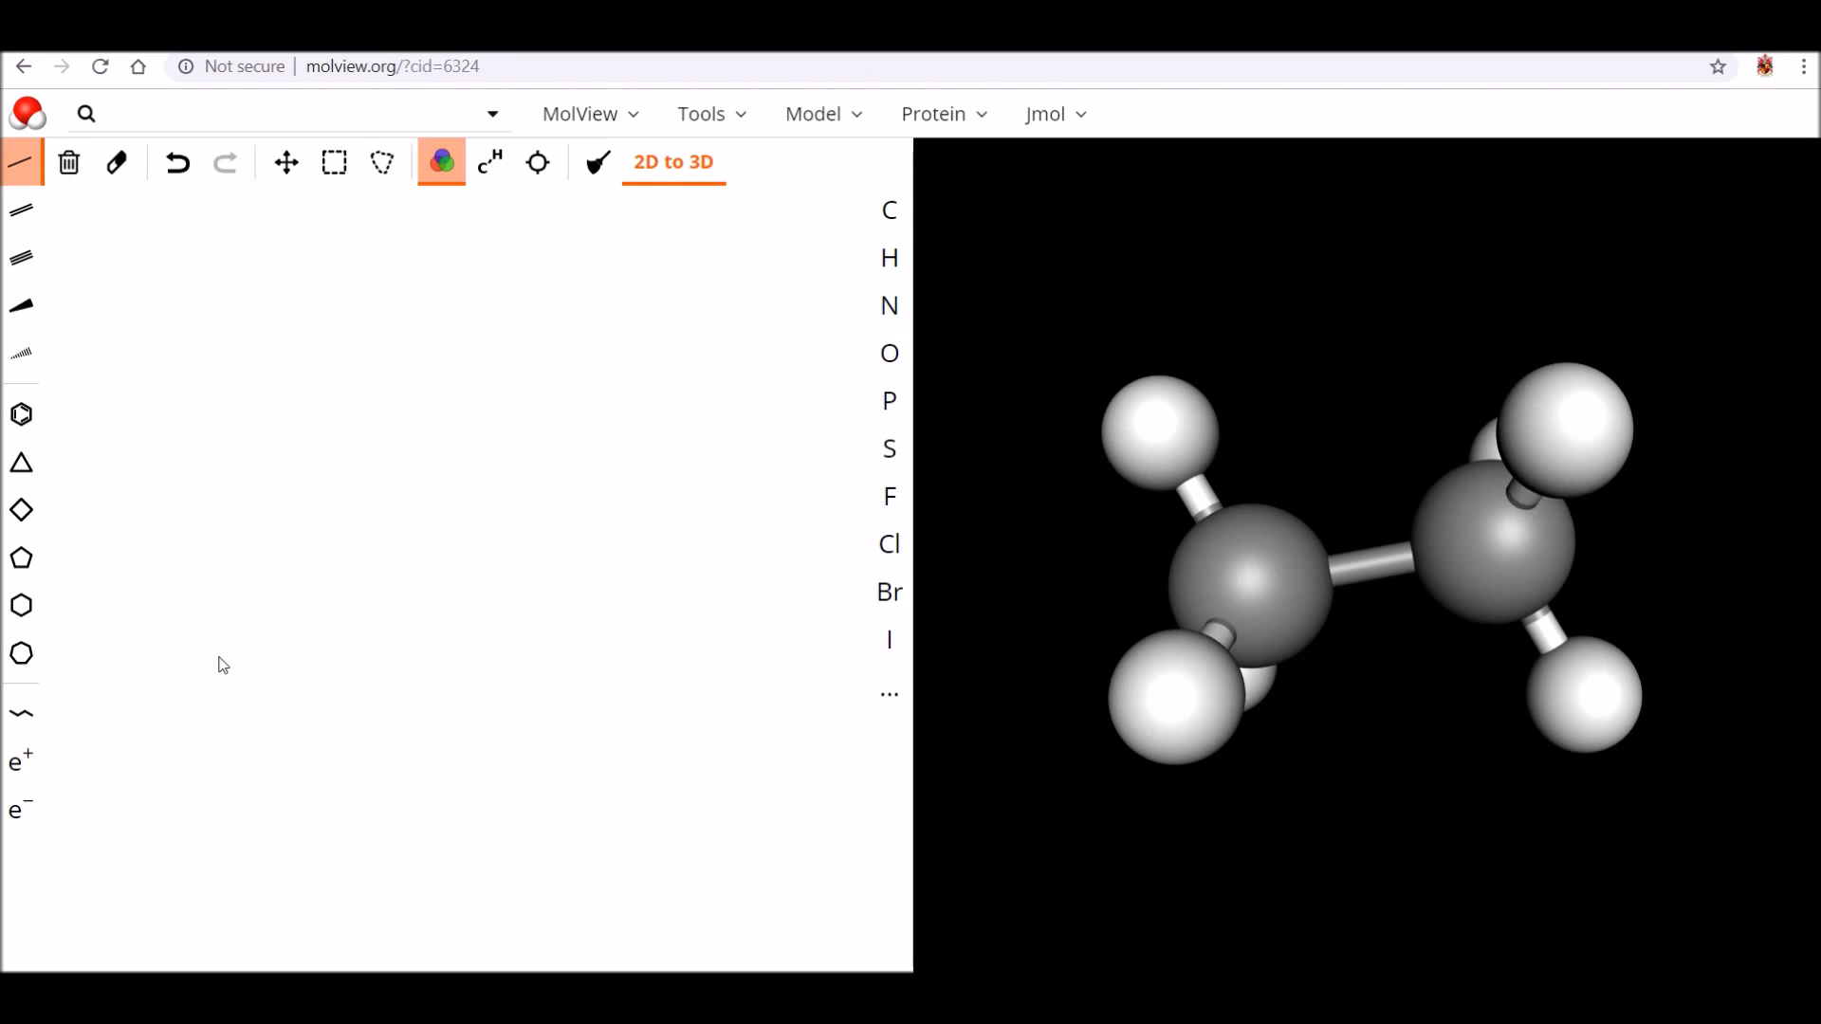
left_click(19, 718)
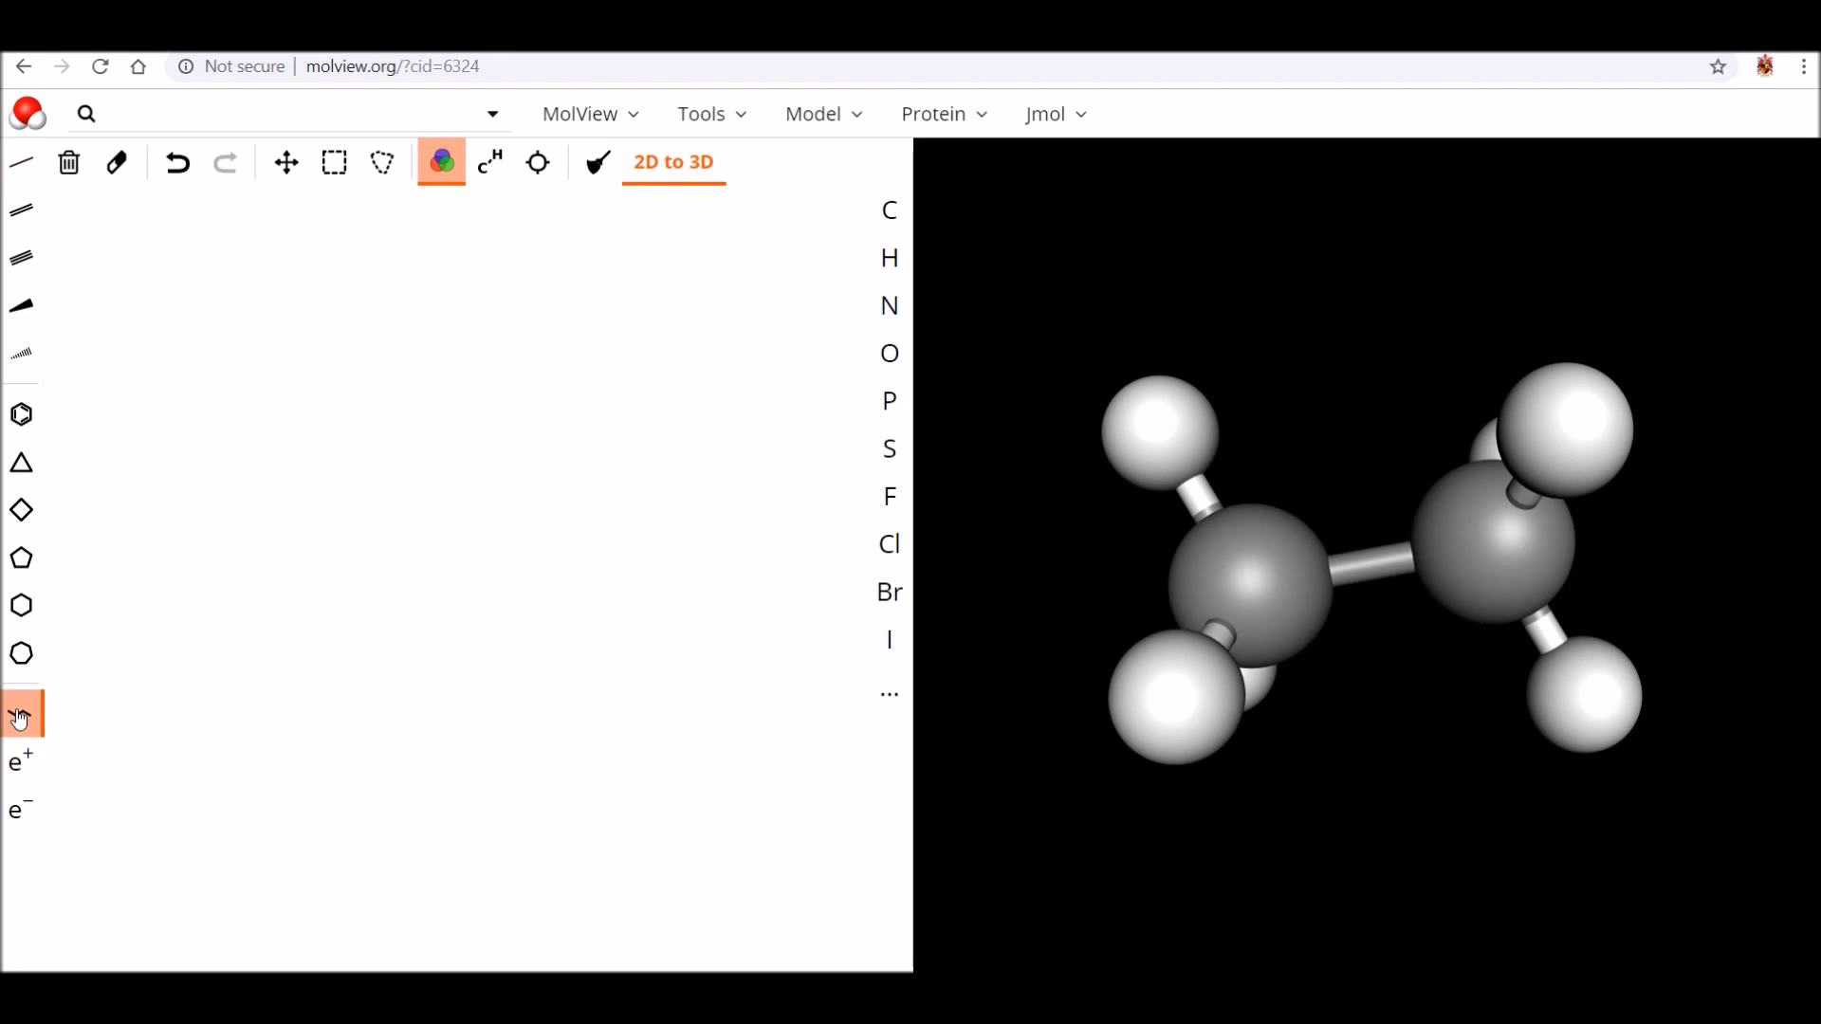
left_click(162, 545)
left_click_drag(163, 544, 679, 581)
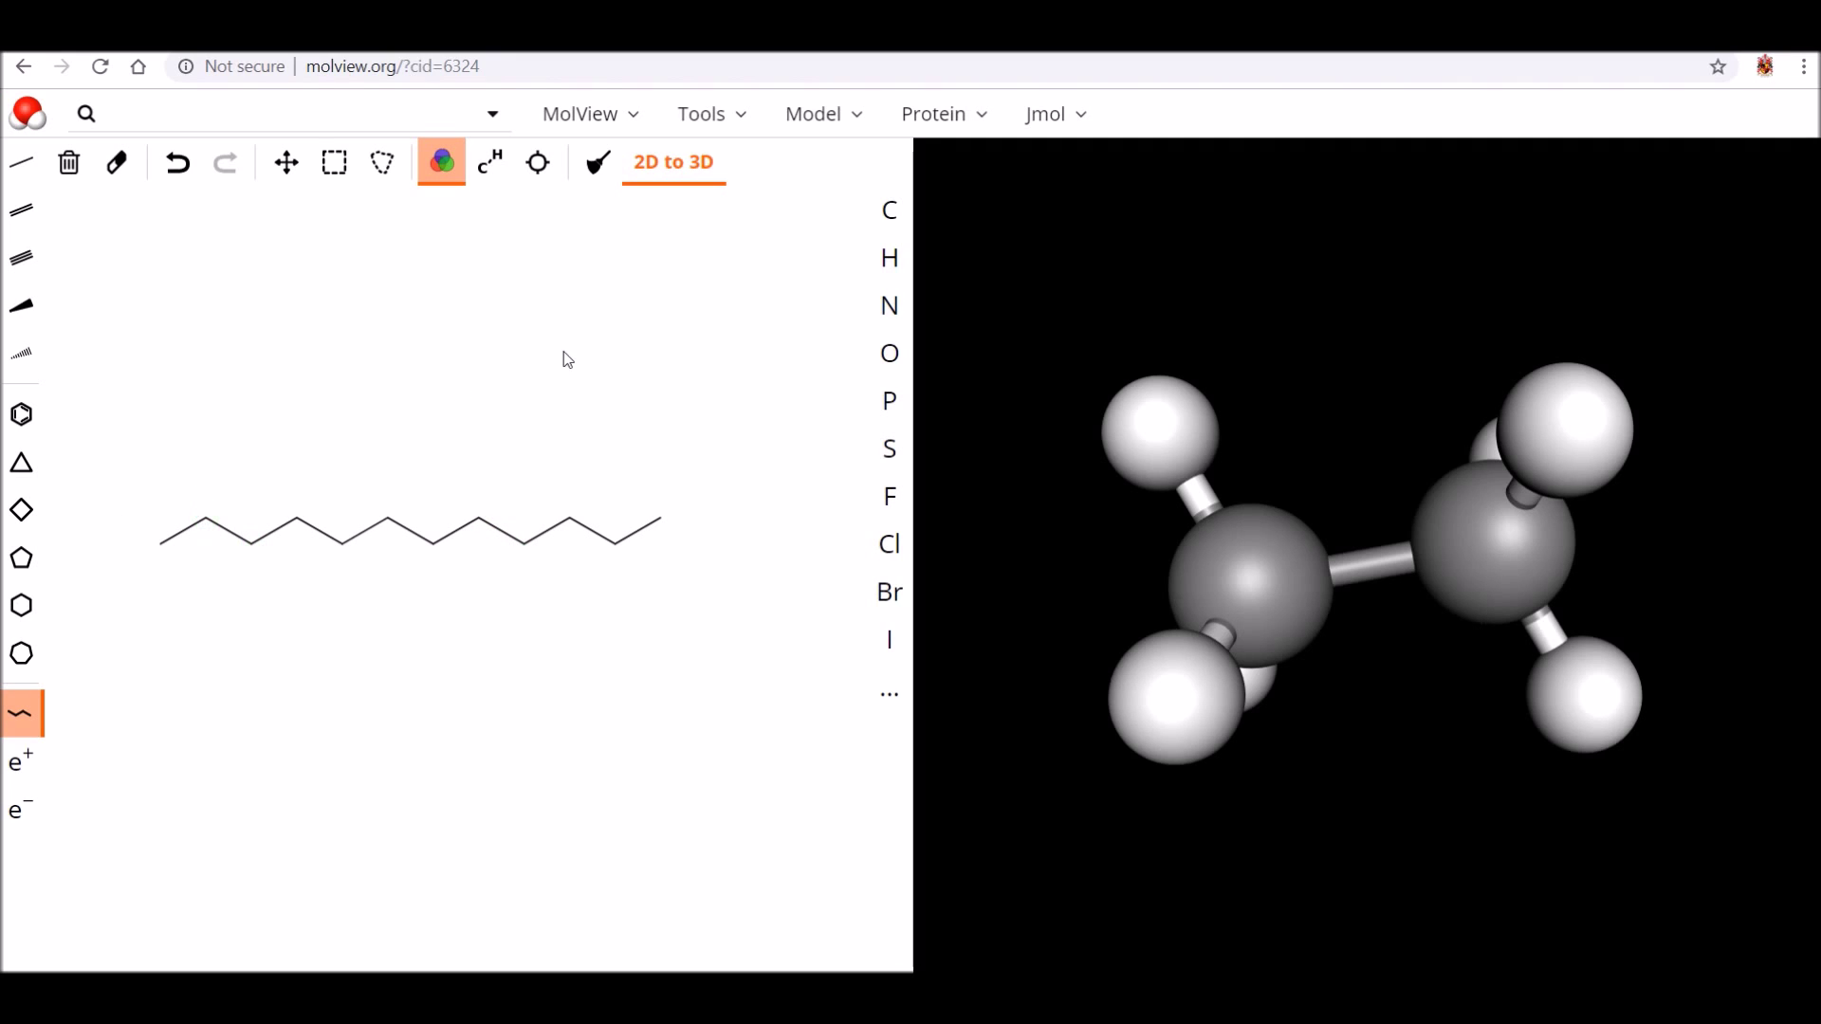
- Generate the 3D model of the 12-carbon chain and rotate it to inspect its shape
left_click(674, 169)
left_click(699, 180)
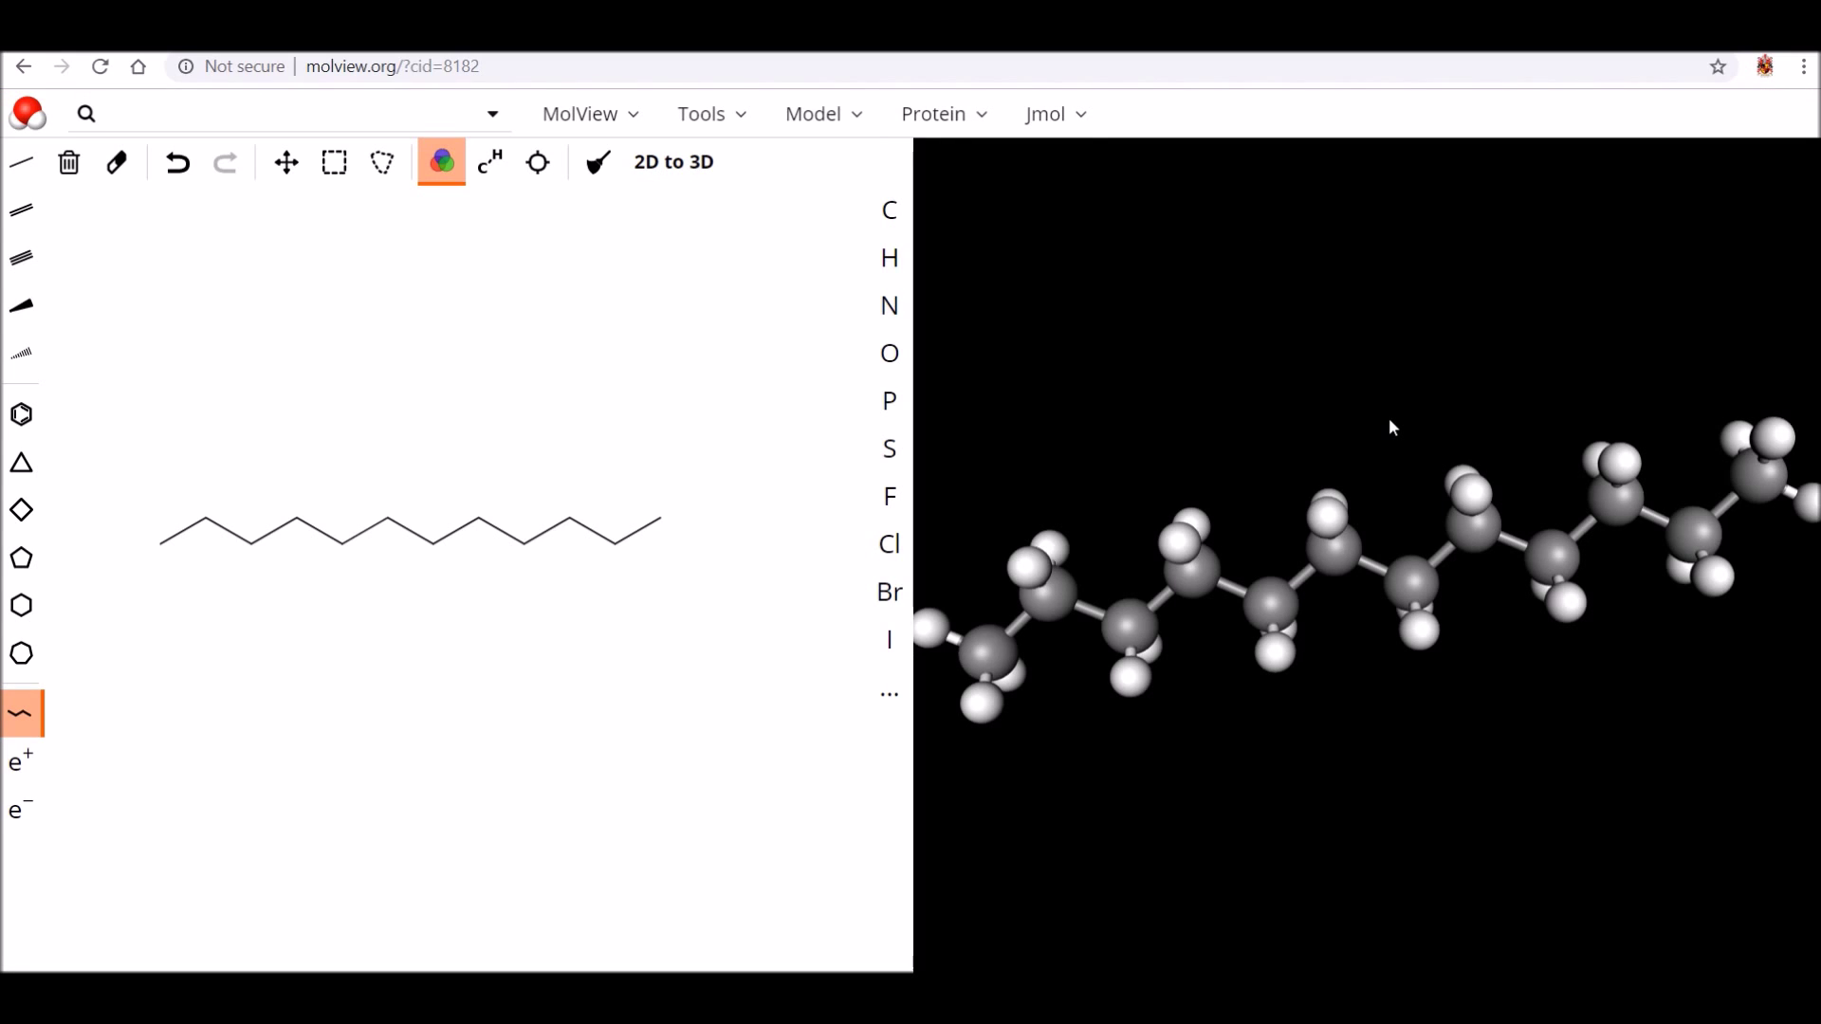
left_click_drag(1418, 604, 1418, 377)
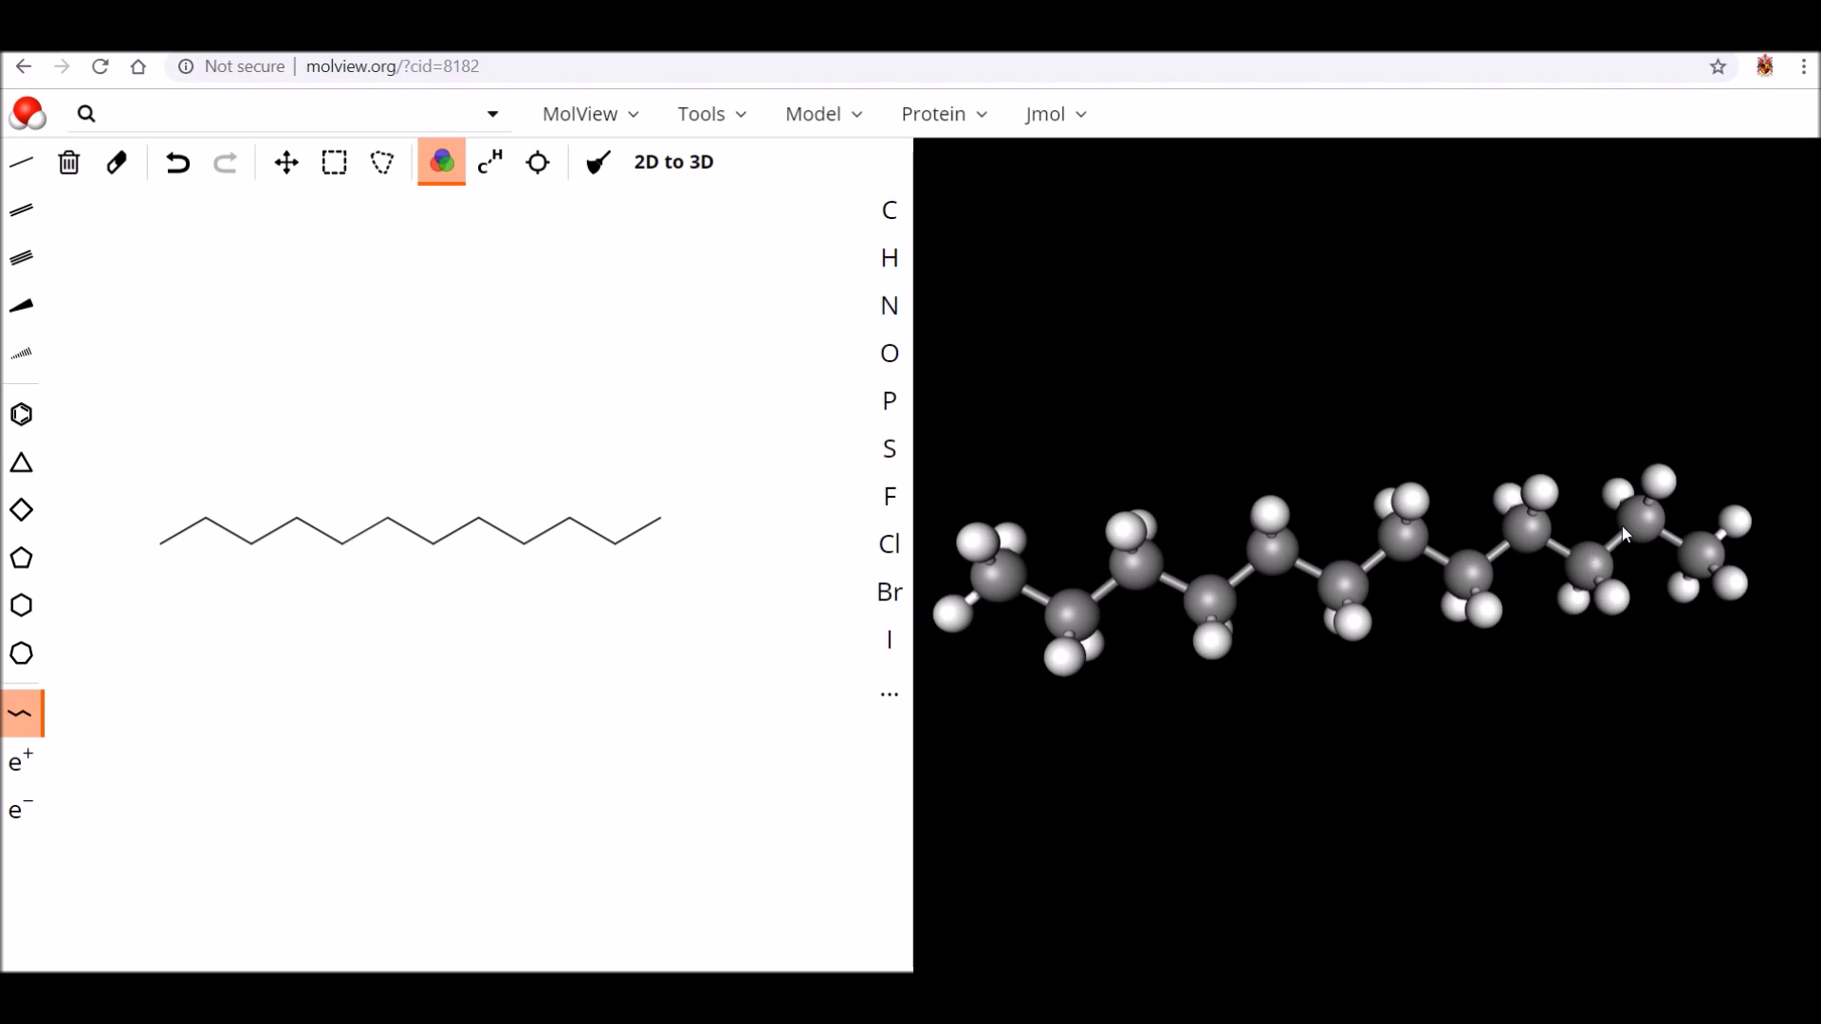
- View the 3D chain in Stick representation and in van der Waals Spheres, rotating the model in each
left_click(853, 129)
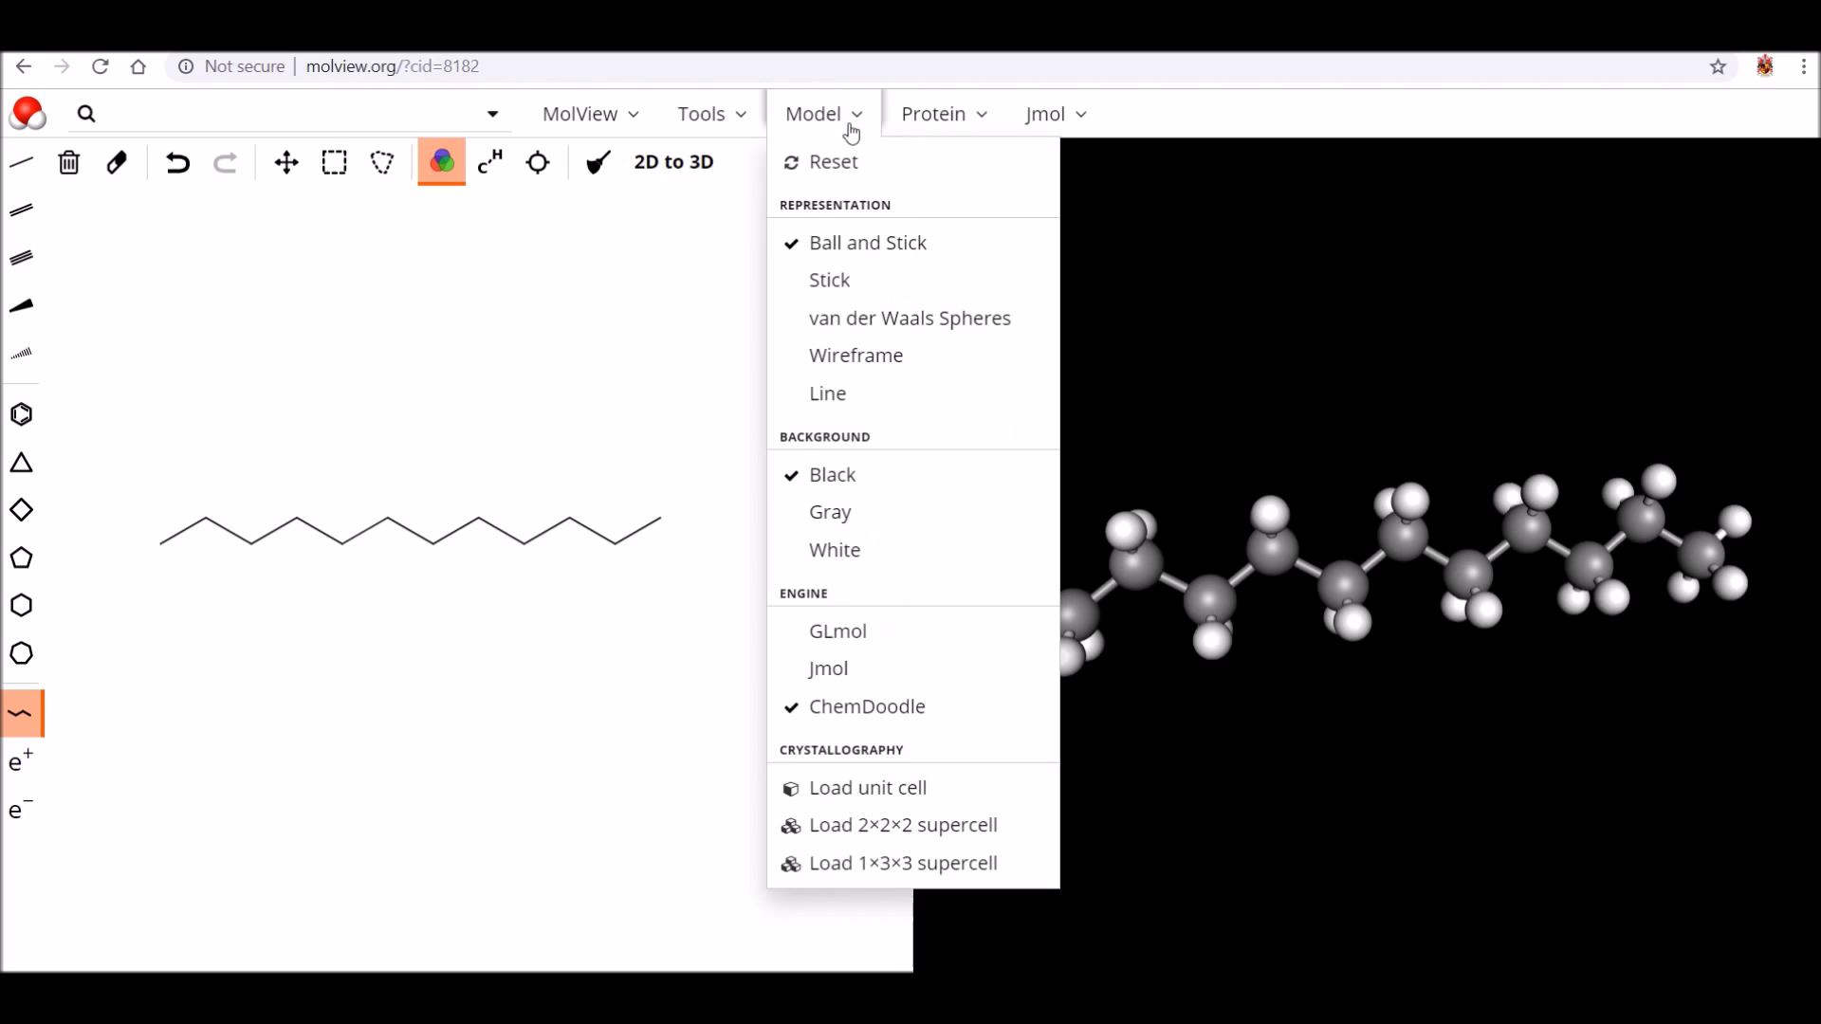
left_click(829, 281)
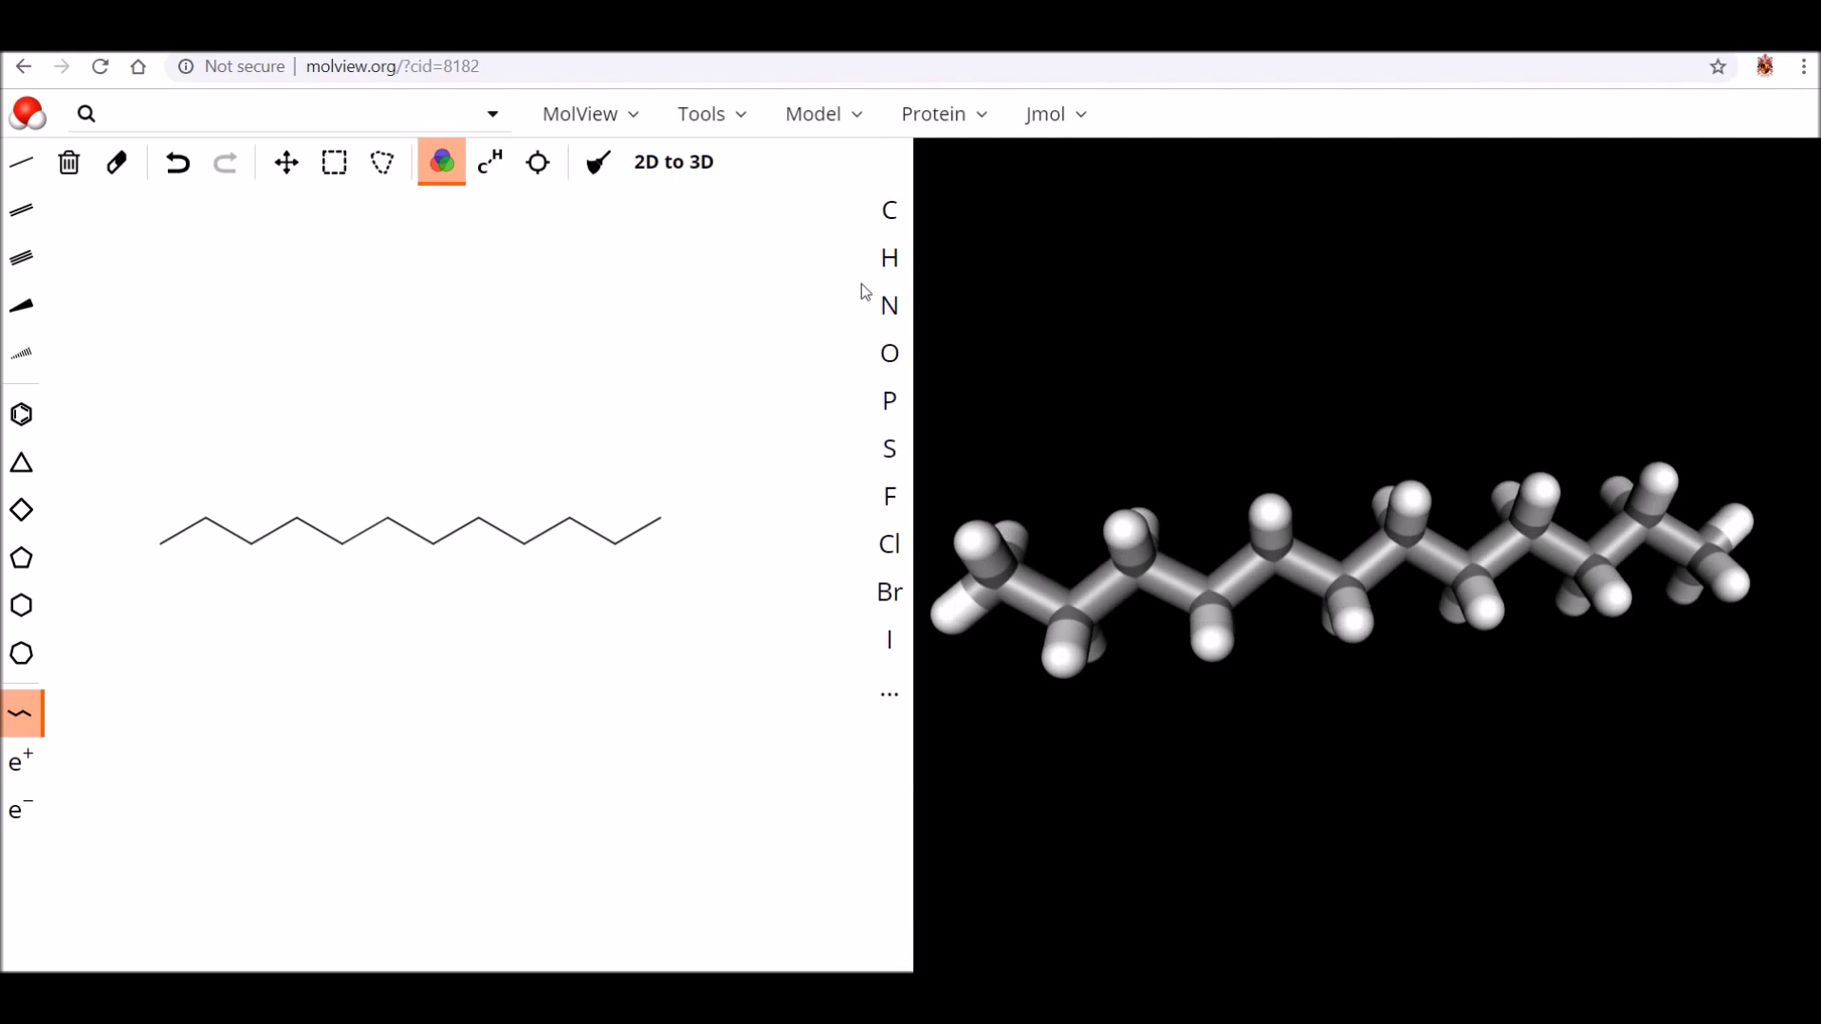
left_click_drag(1207, 594, 1218, 556)
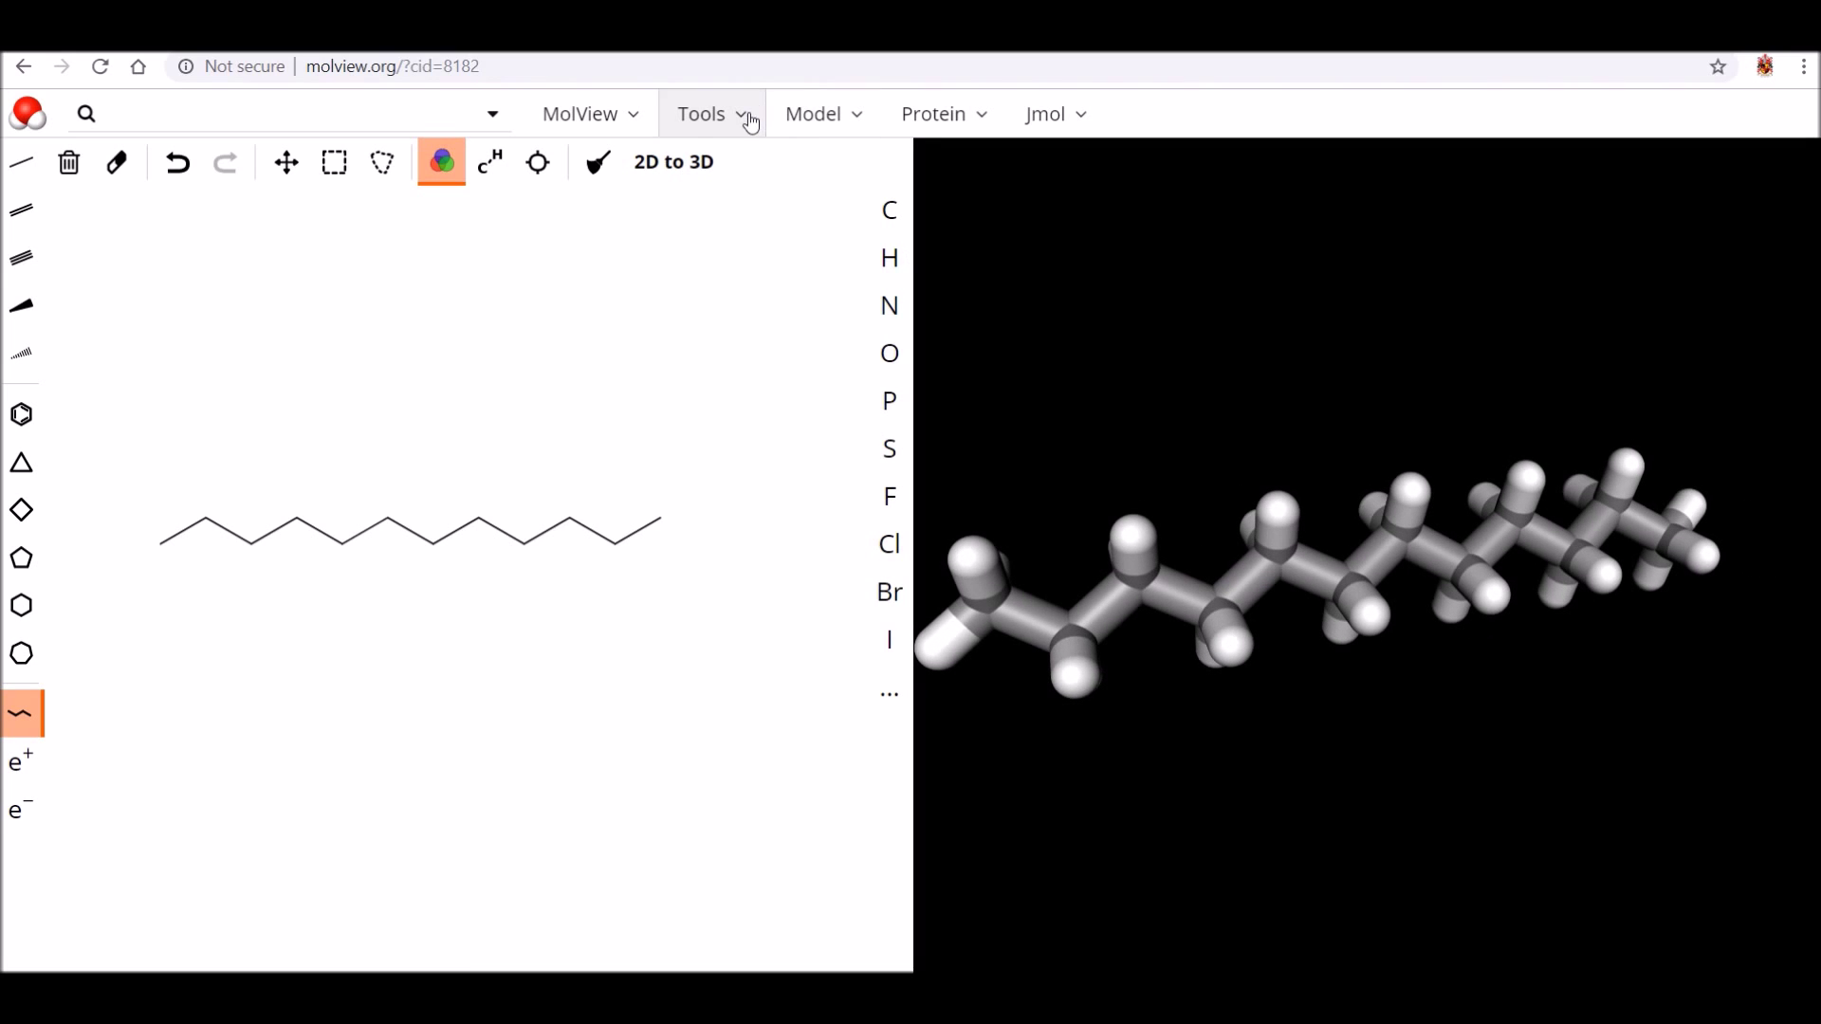
left_click(836, 124)
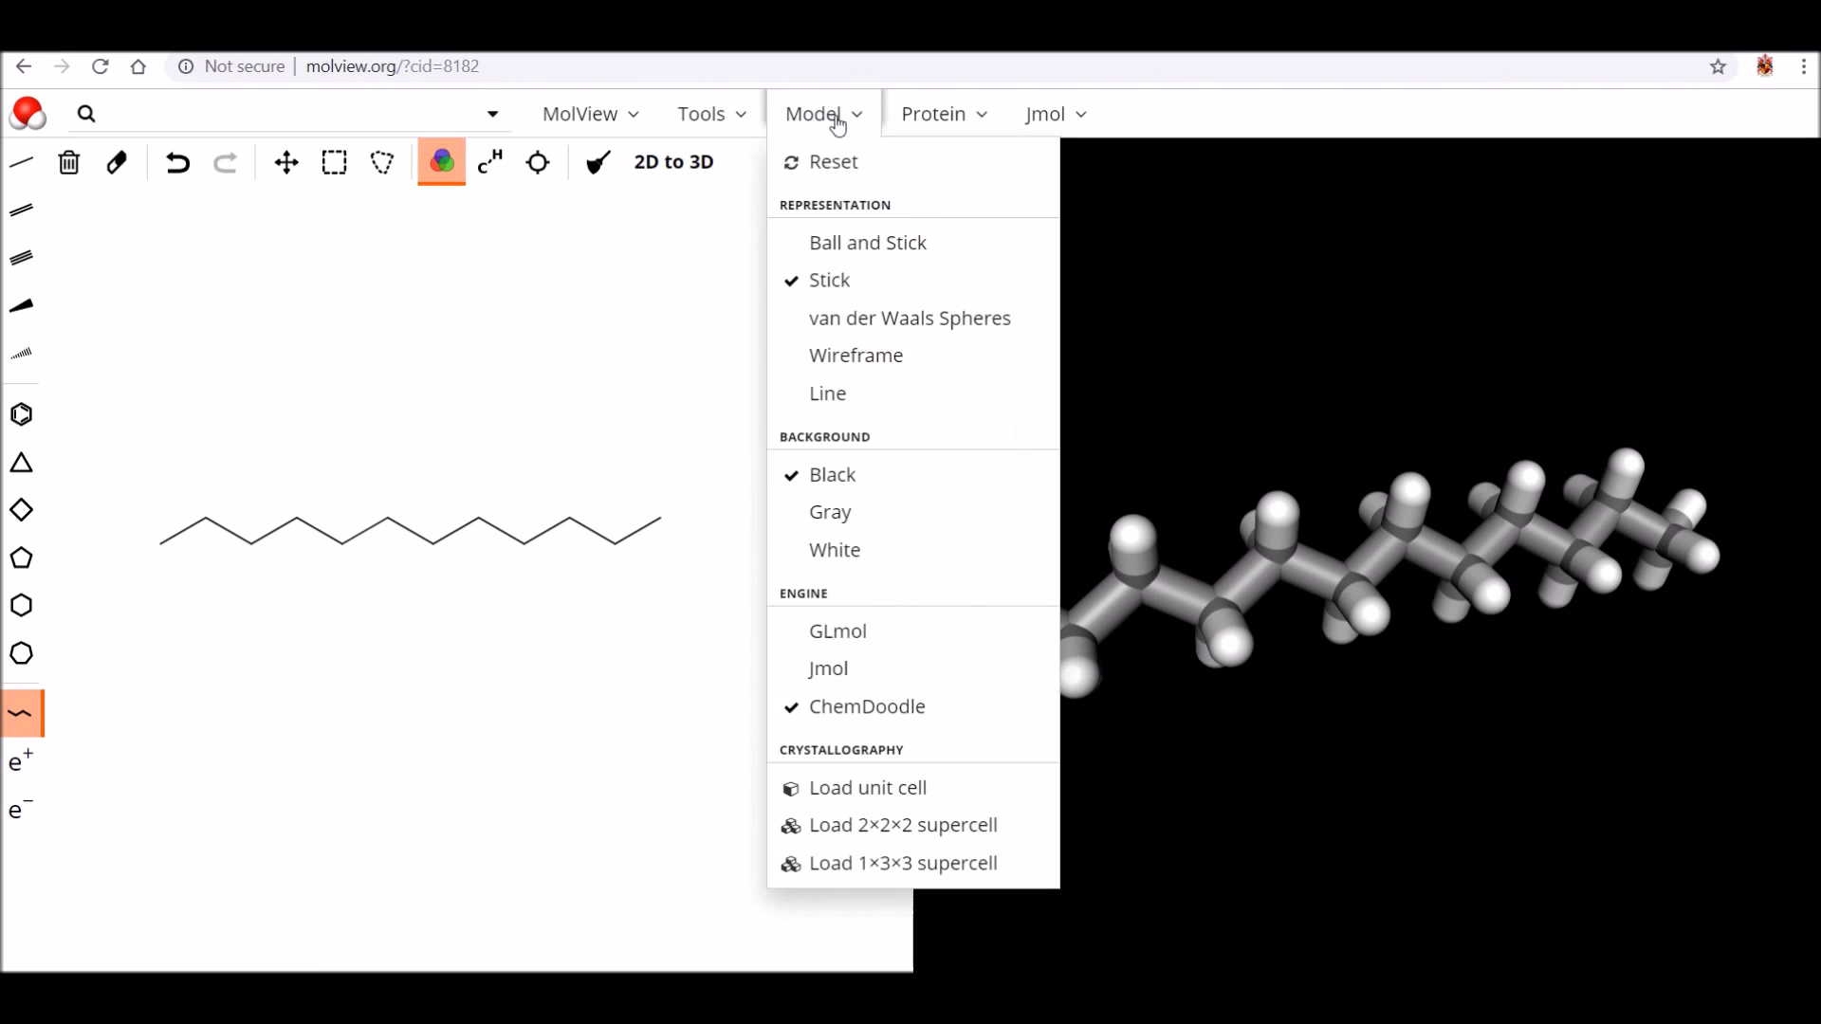
left_click(858, 319)
left_click_drag(1315, 584, 1450, 556)
left_click_drag(1411, 616, 1408, 554)
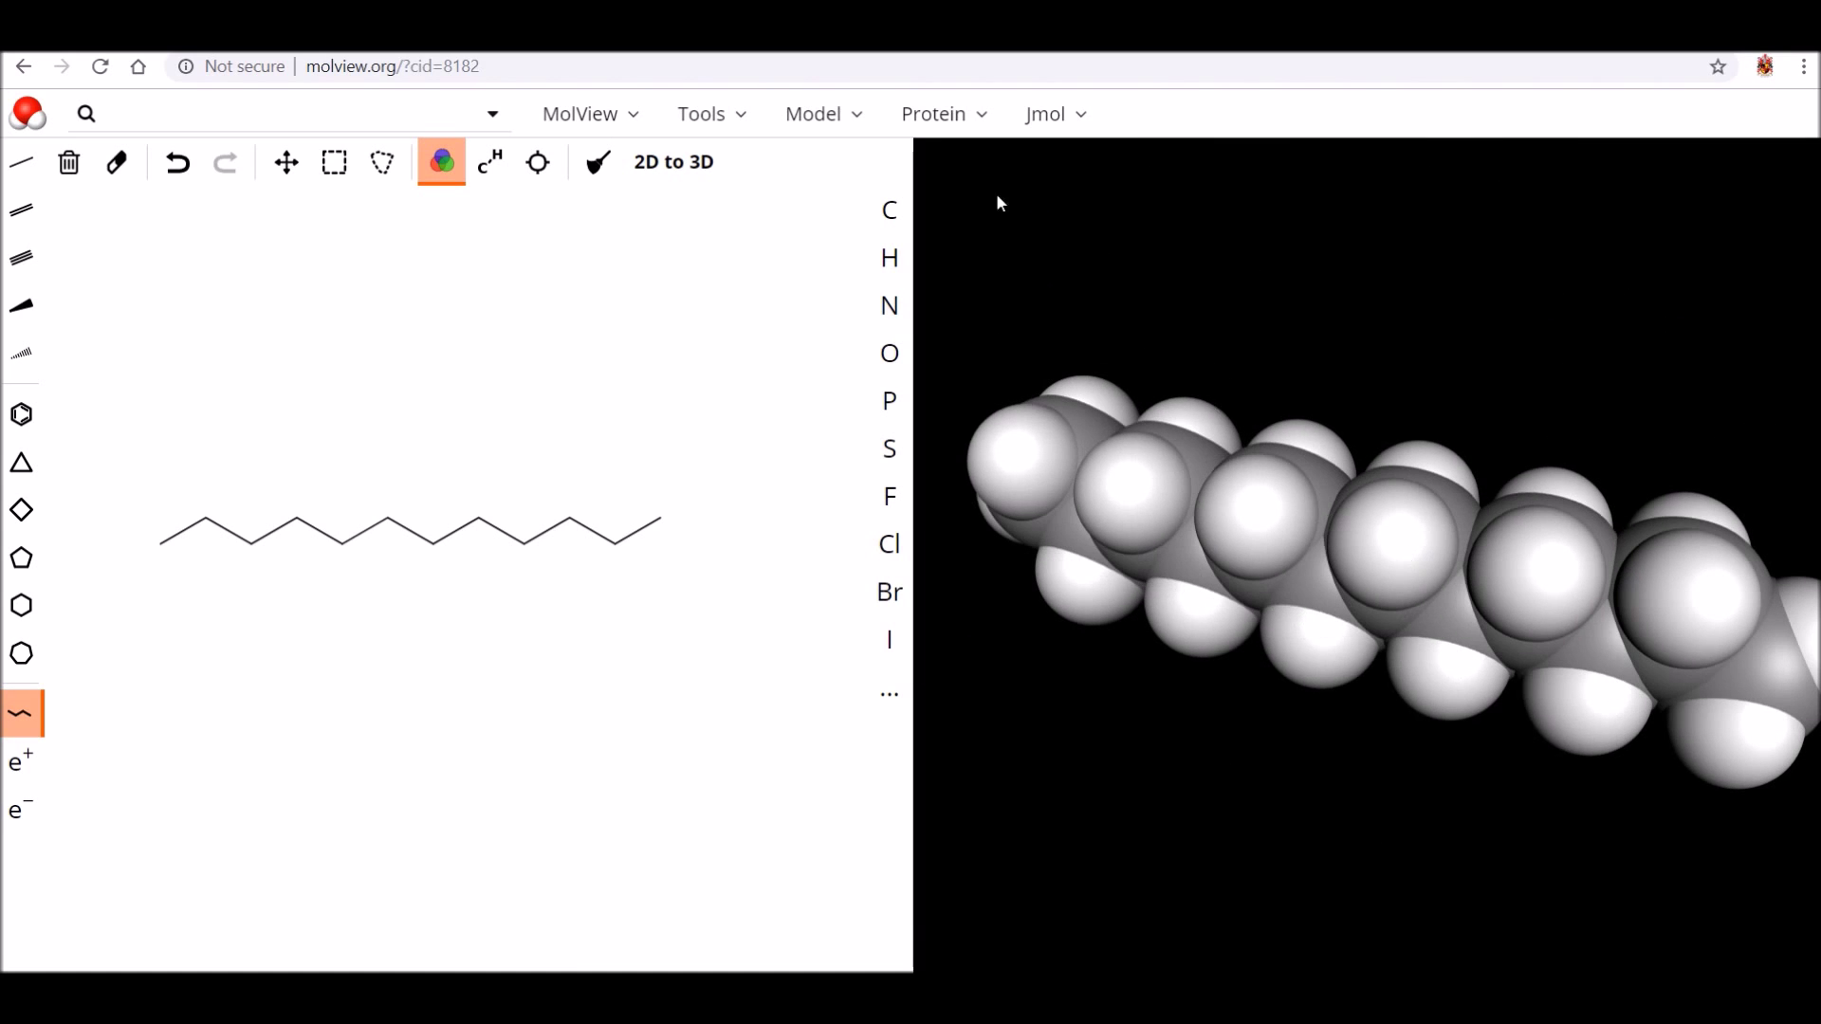
- View the 3D chain in Wireframe and in Line representation, rotating the model in each
left_click(821, 115)
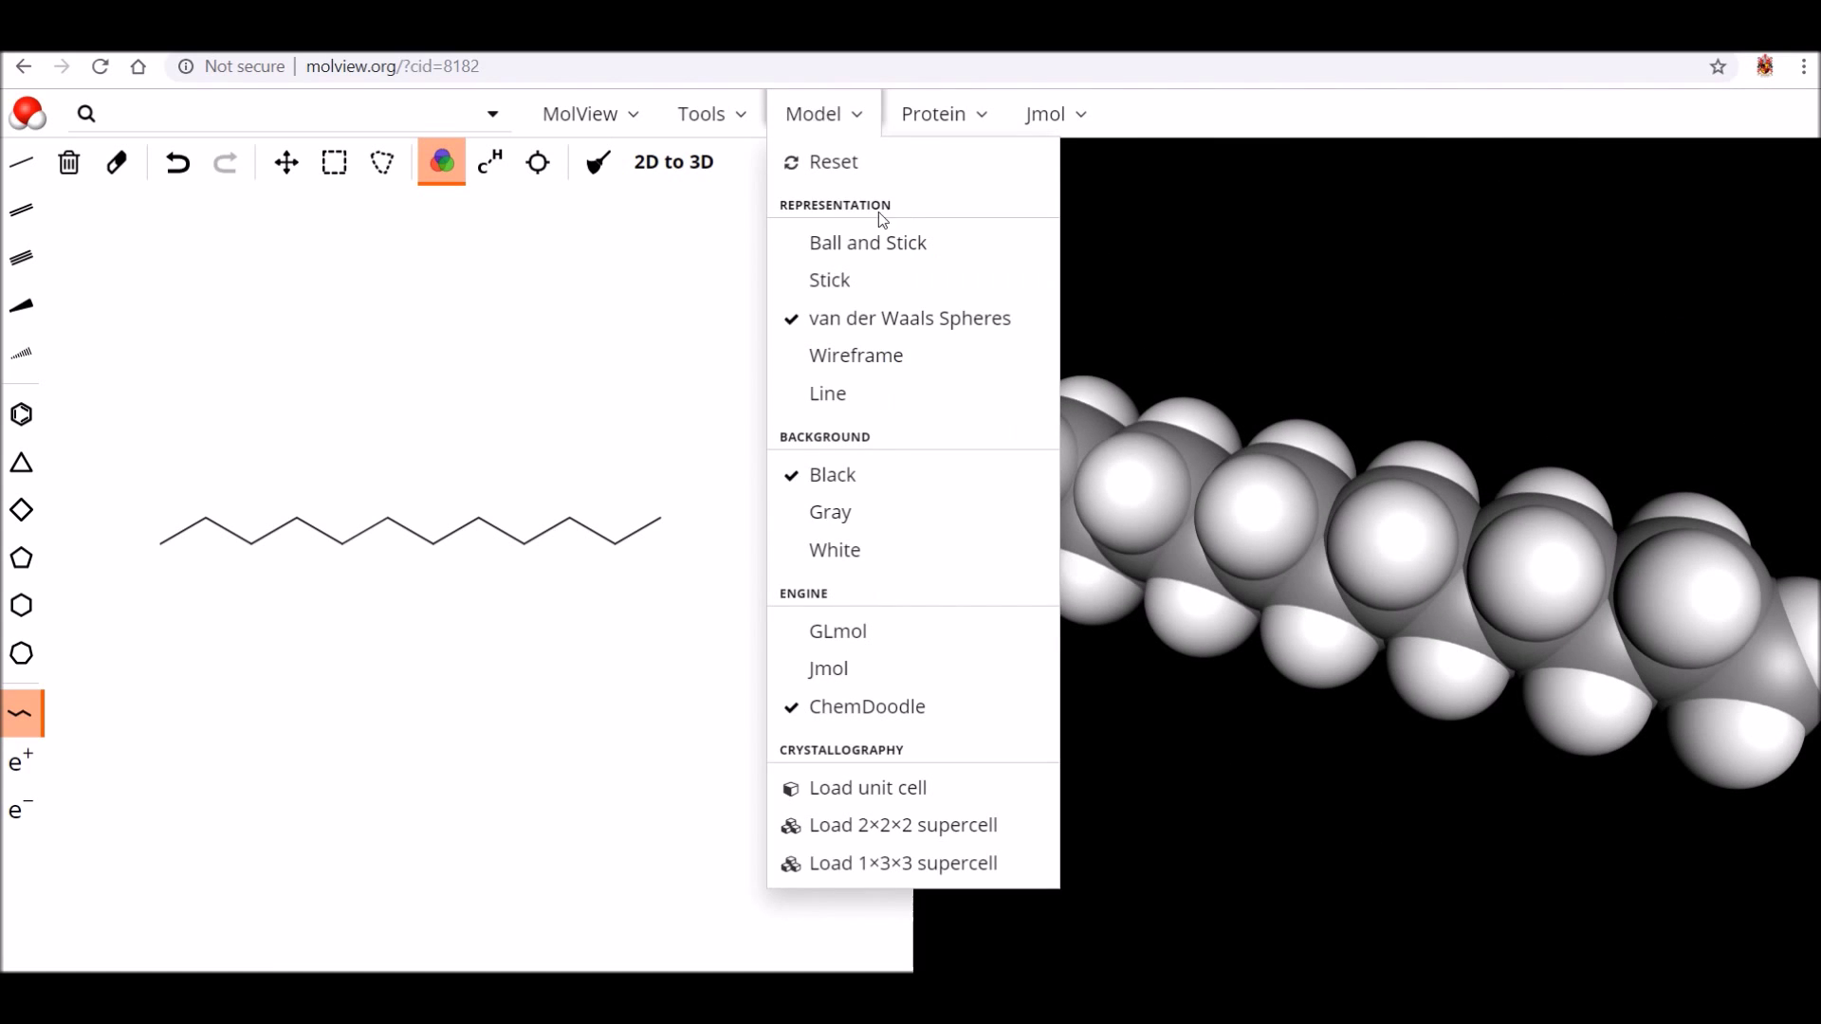
left_click(913, 357)
mouse_move(1345, 546)
left_mouse_down()
mouse_move(1347, 497)
mouse_move(1383, 491)
mouse_move(1404, 533)
mouse_move(1369, 559)
mouse_move(1326, 501)
mouse_move(1351, 514)
left_mouse_up()
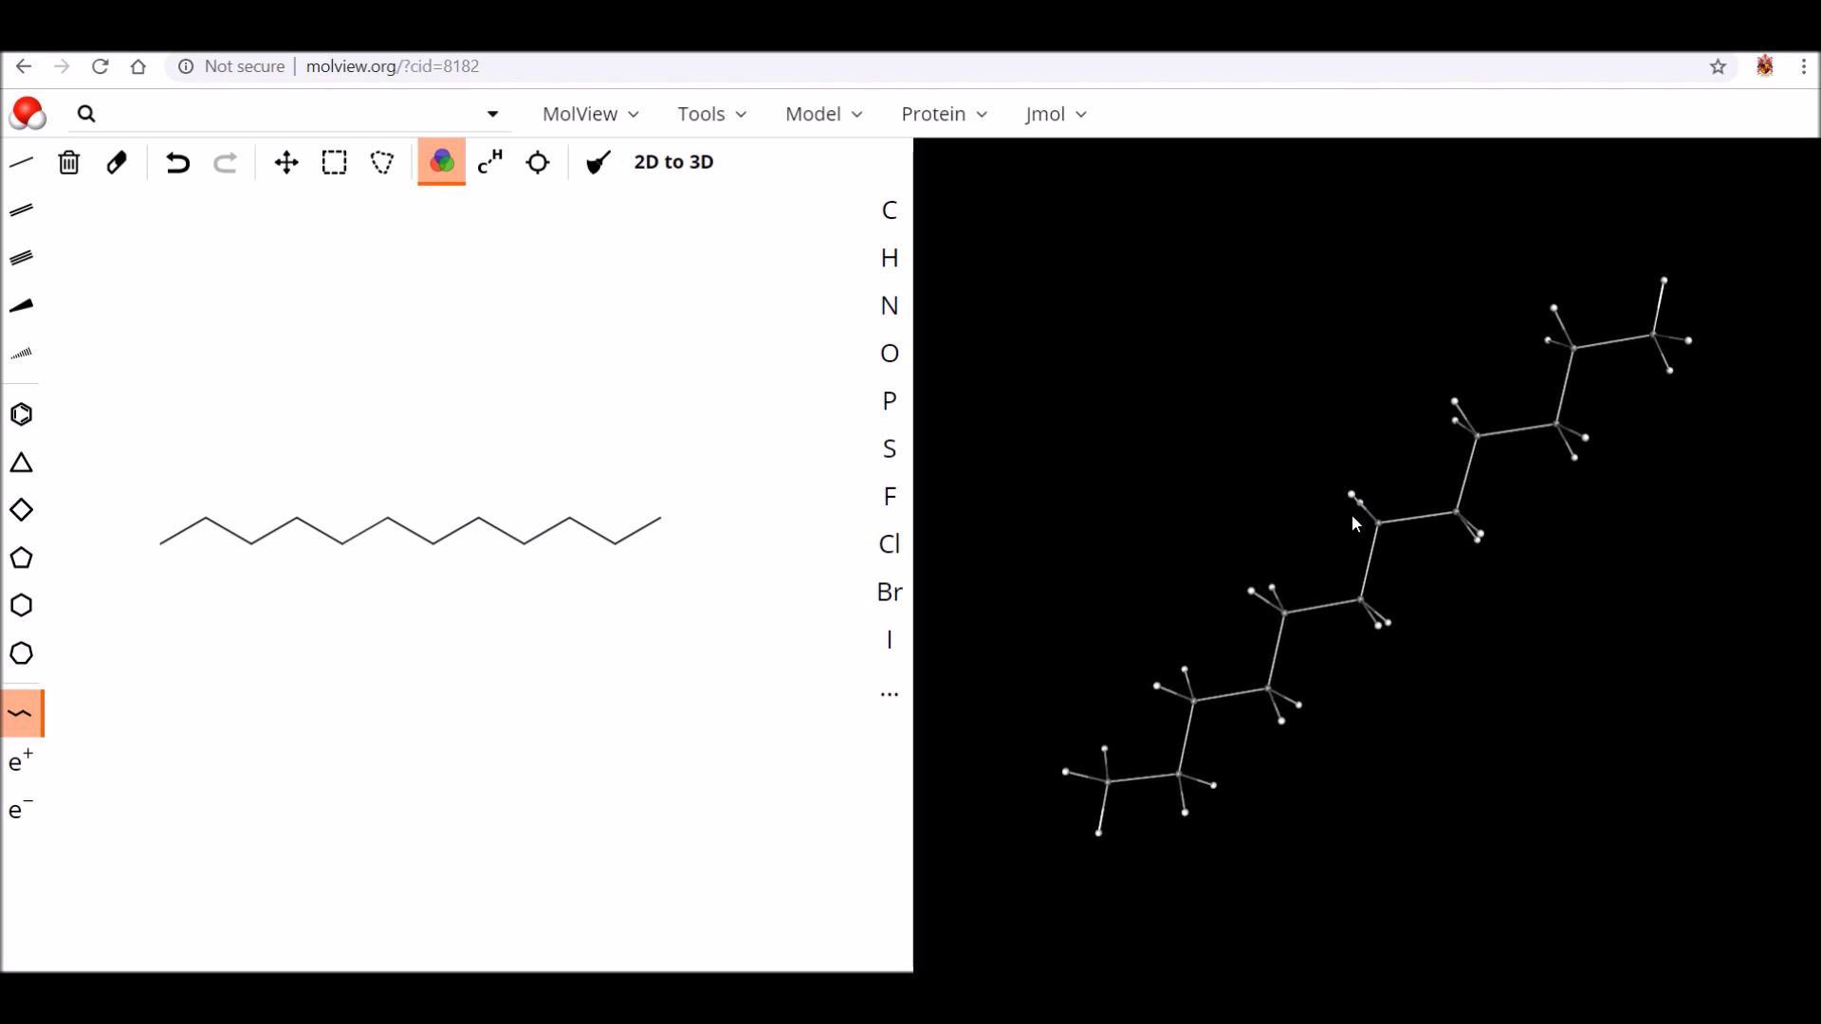
left_click(820, 114)
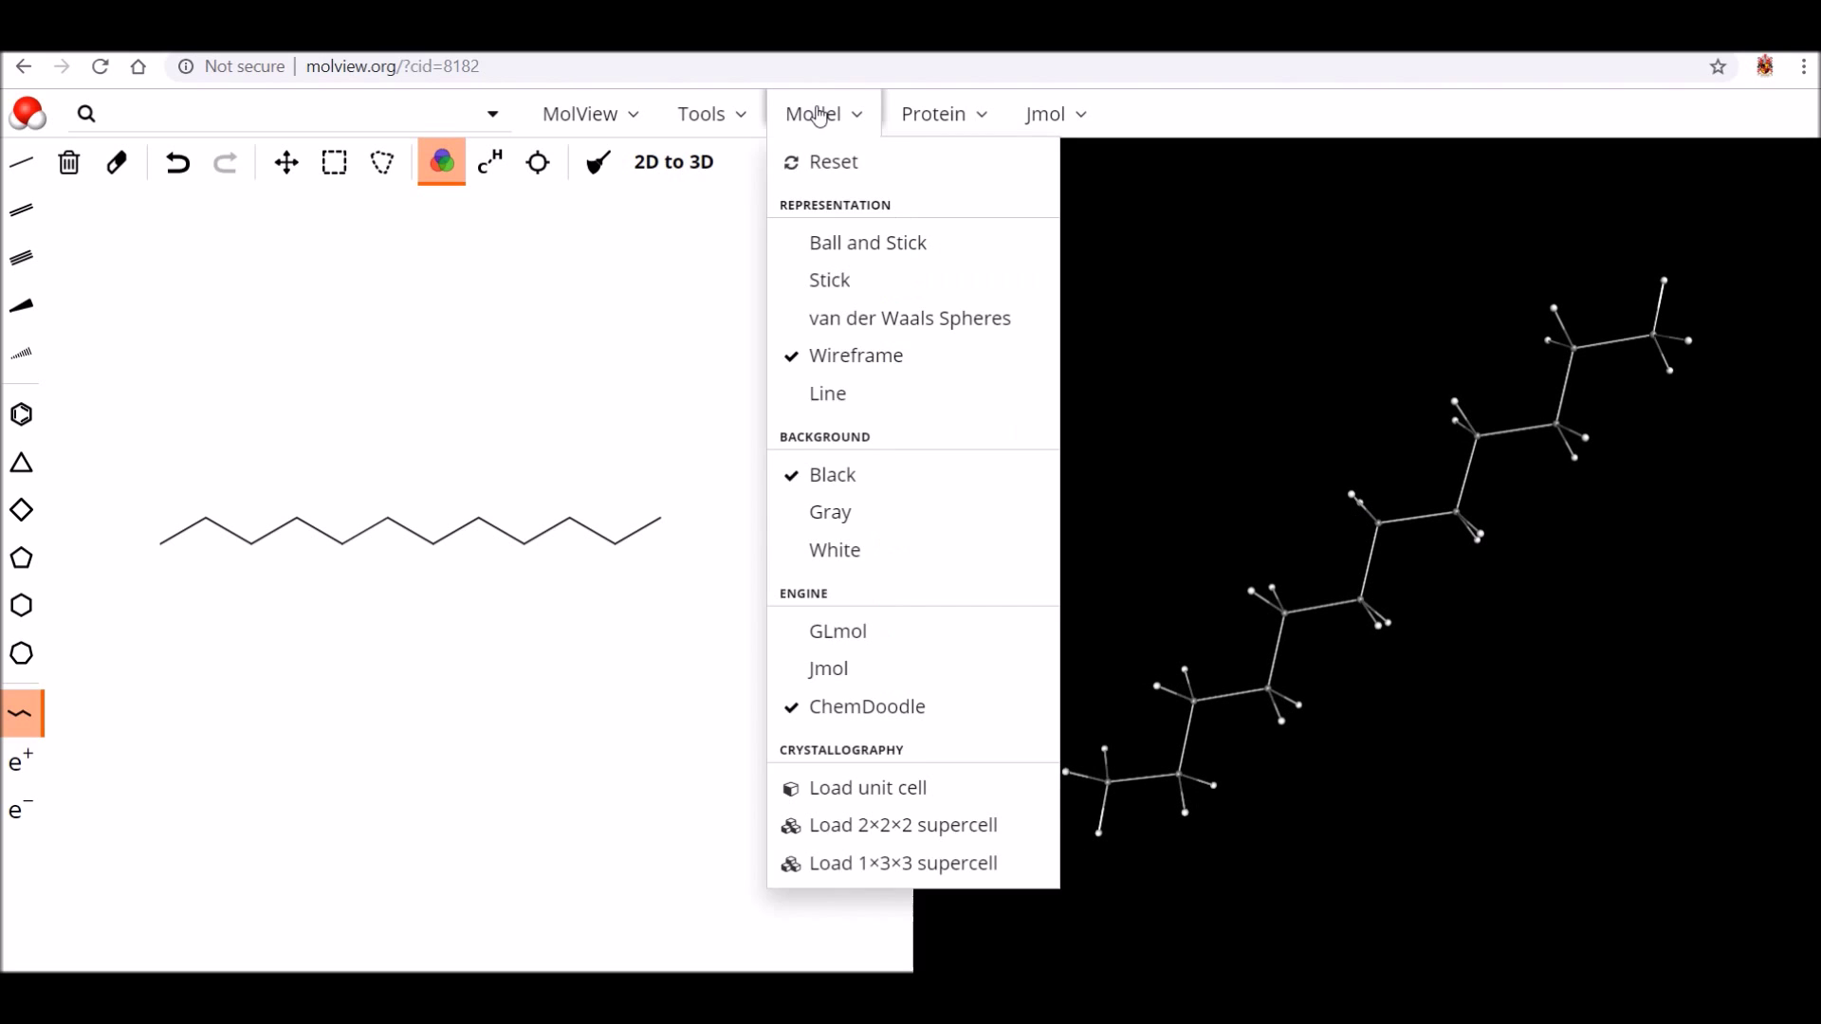
left_click(881, 396)
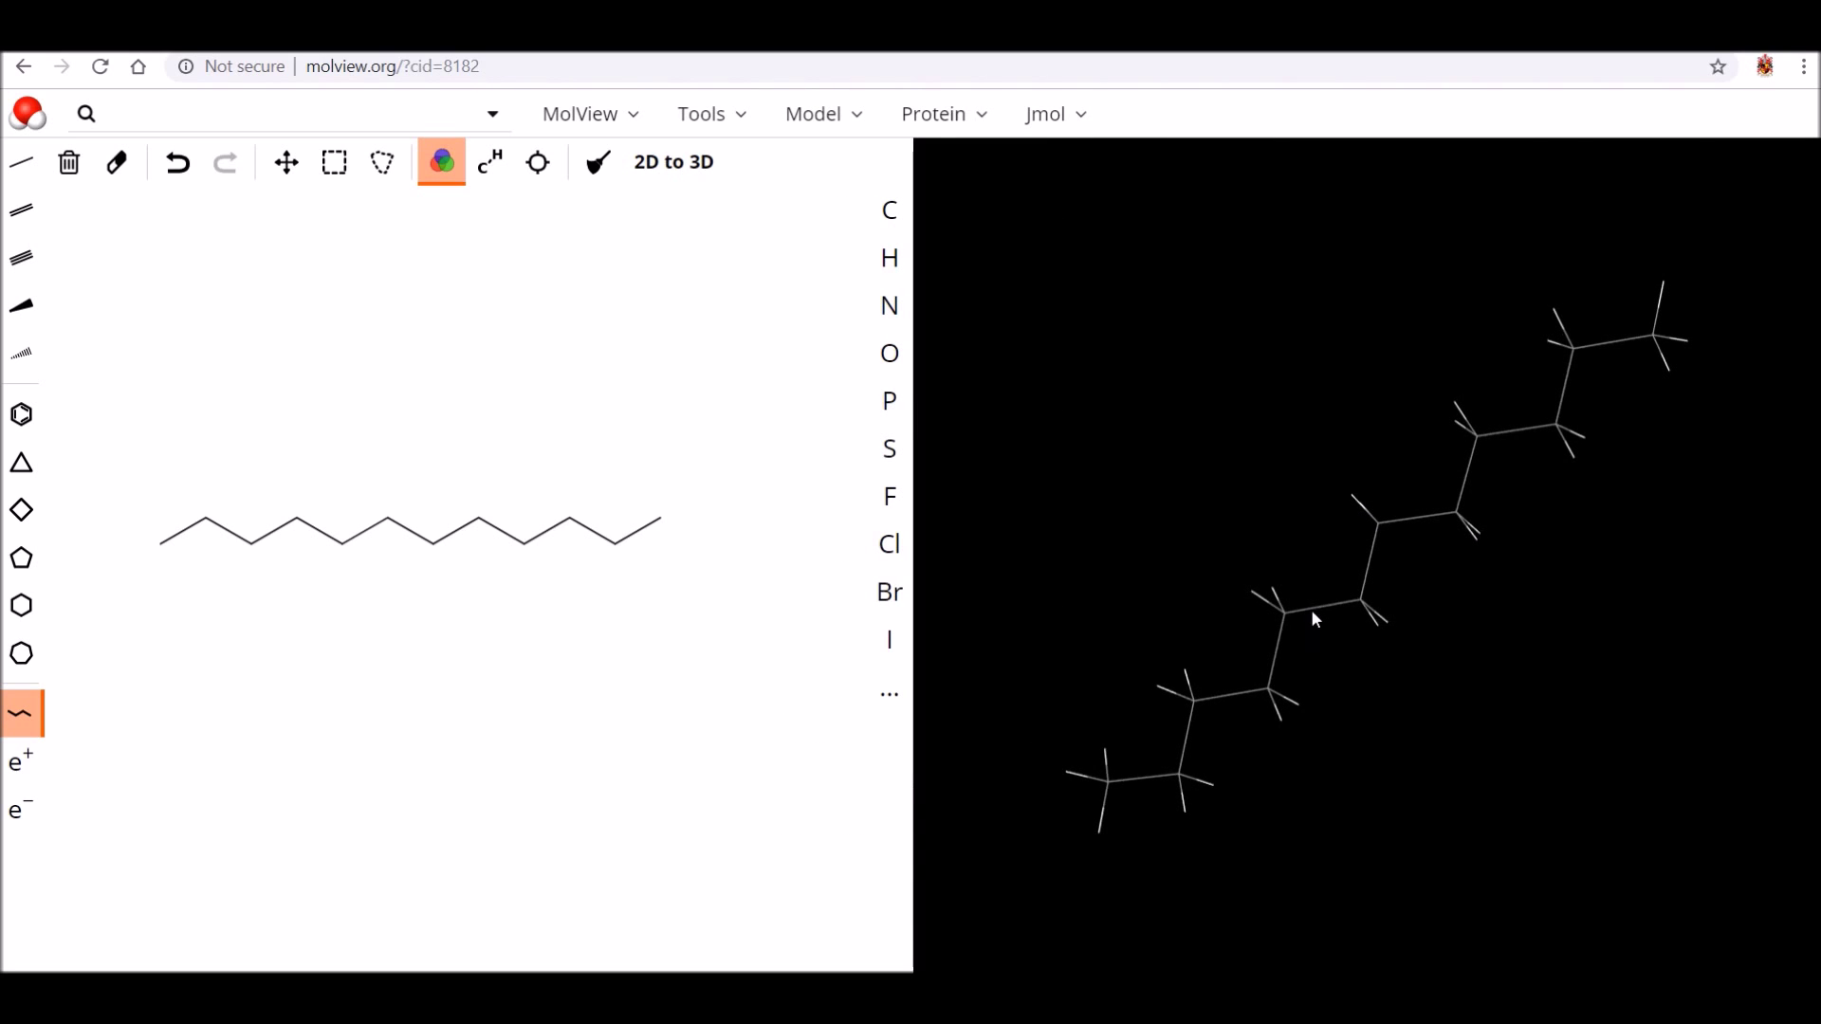
left_click_drag(1287, 580, 1130, 431)
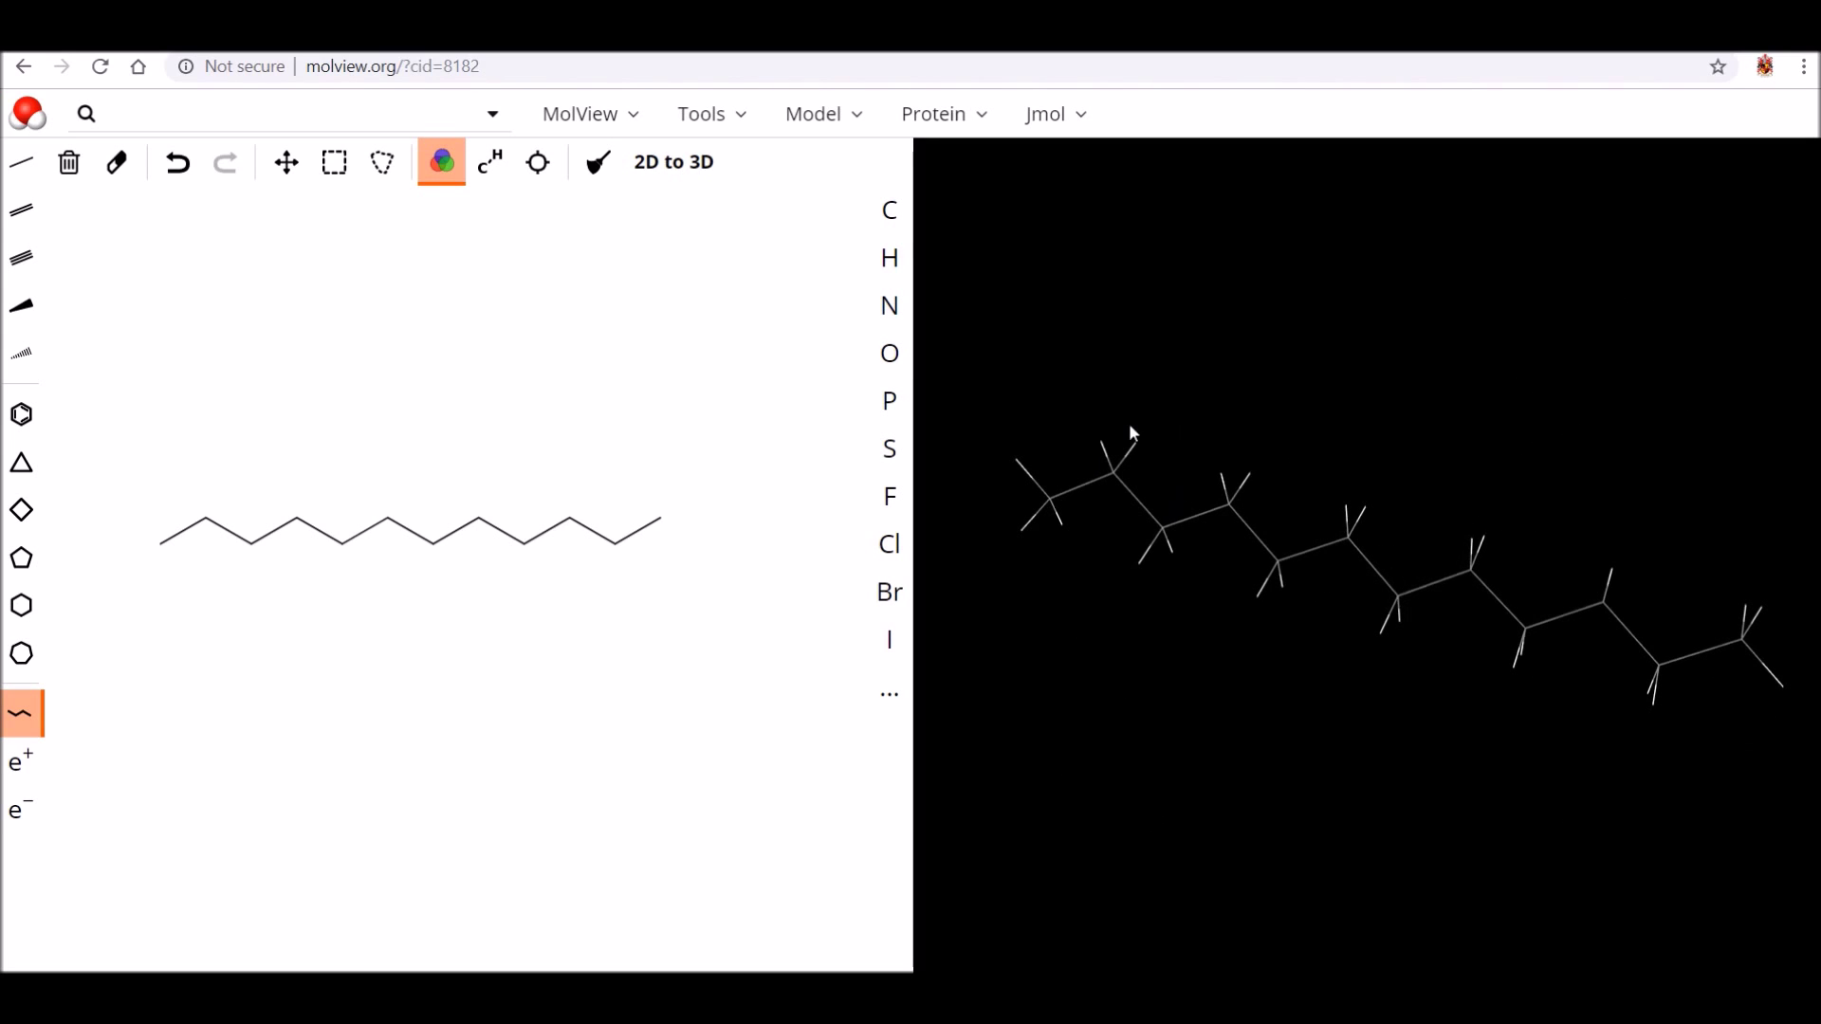
- Show the 3D chain as Stick again, return it to Ball and Stick, and rotate it
left_click(830, 121)
left_click(878, 285)
left_click(822, 116)
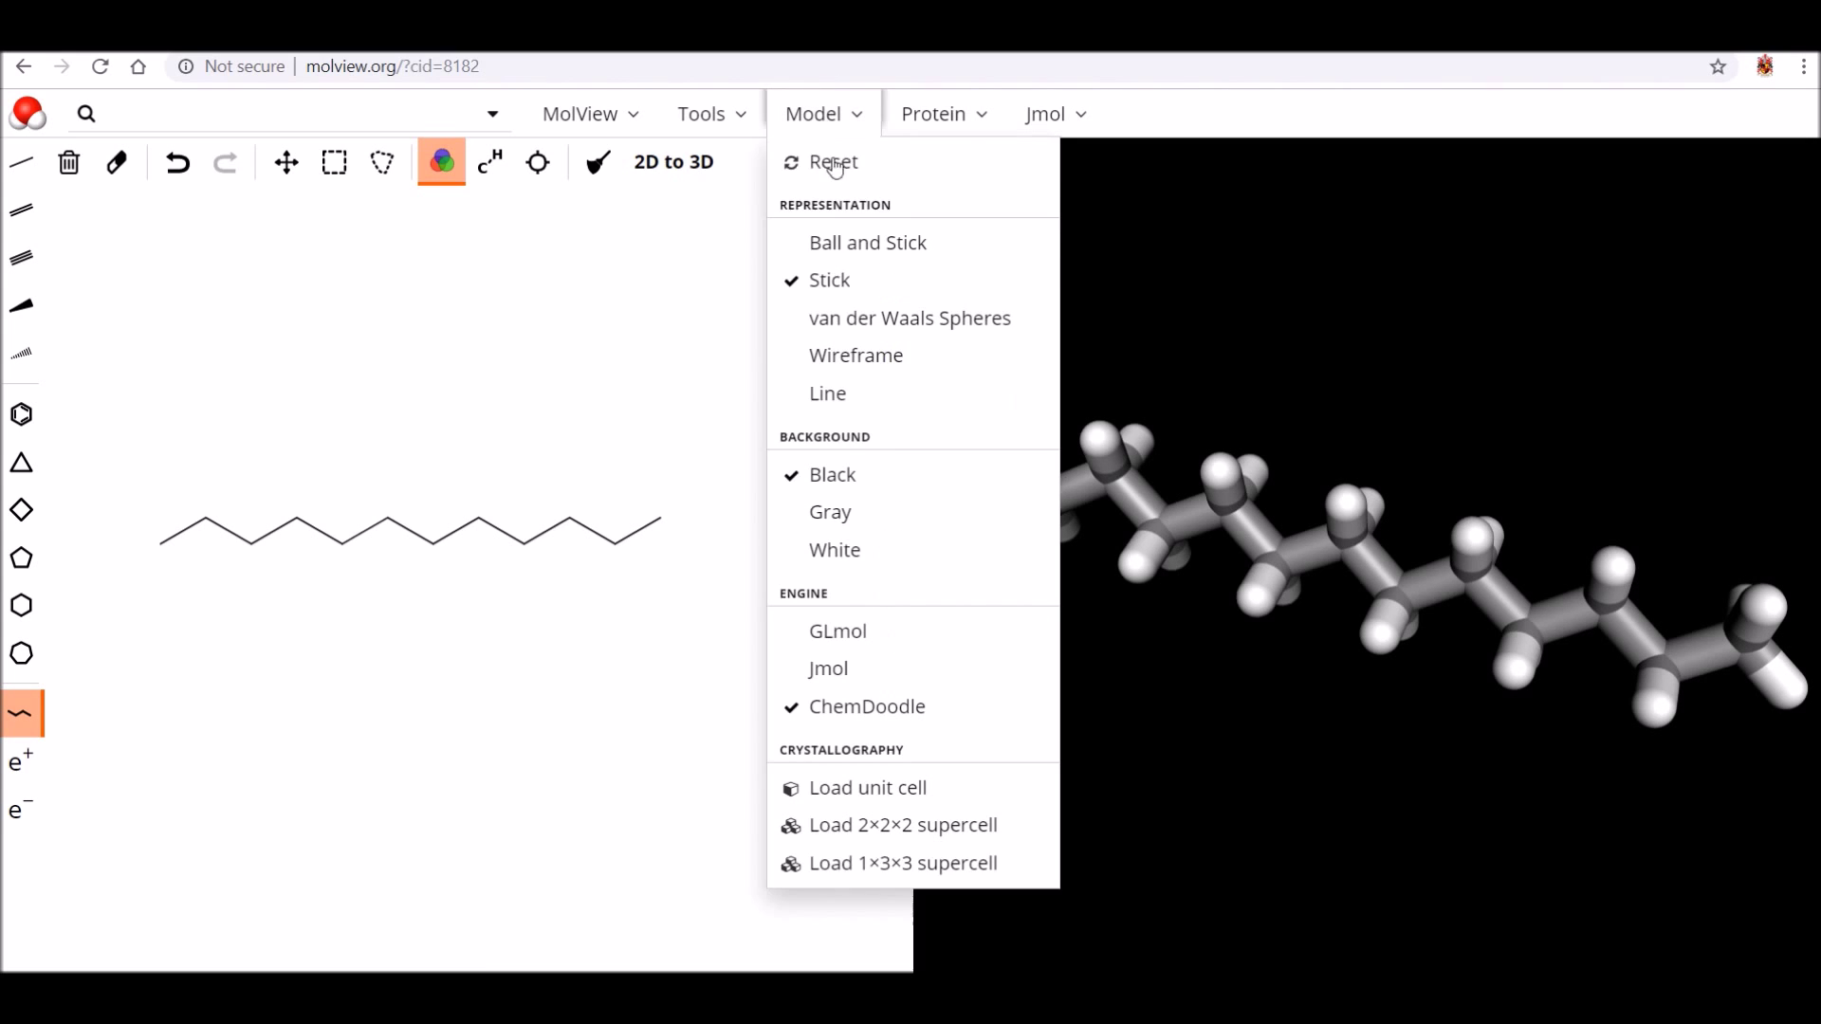
left_click(848, 243)
mouse_move(1325, 555)
left_mouse_down()
mouse_move(1307, 530)
mouse_move(1358, 503)
mouse_move(1335, 616)
mouse_move(1355, 576)
left_mouse_up()
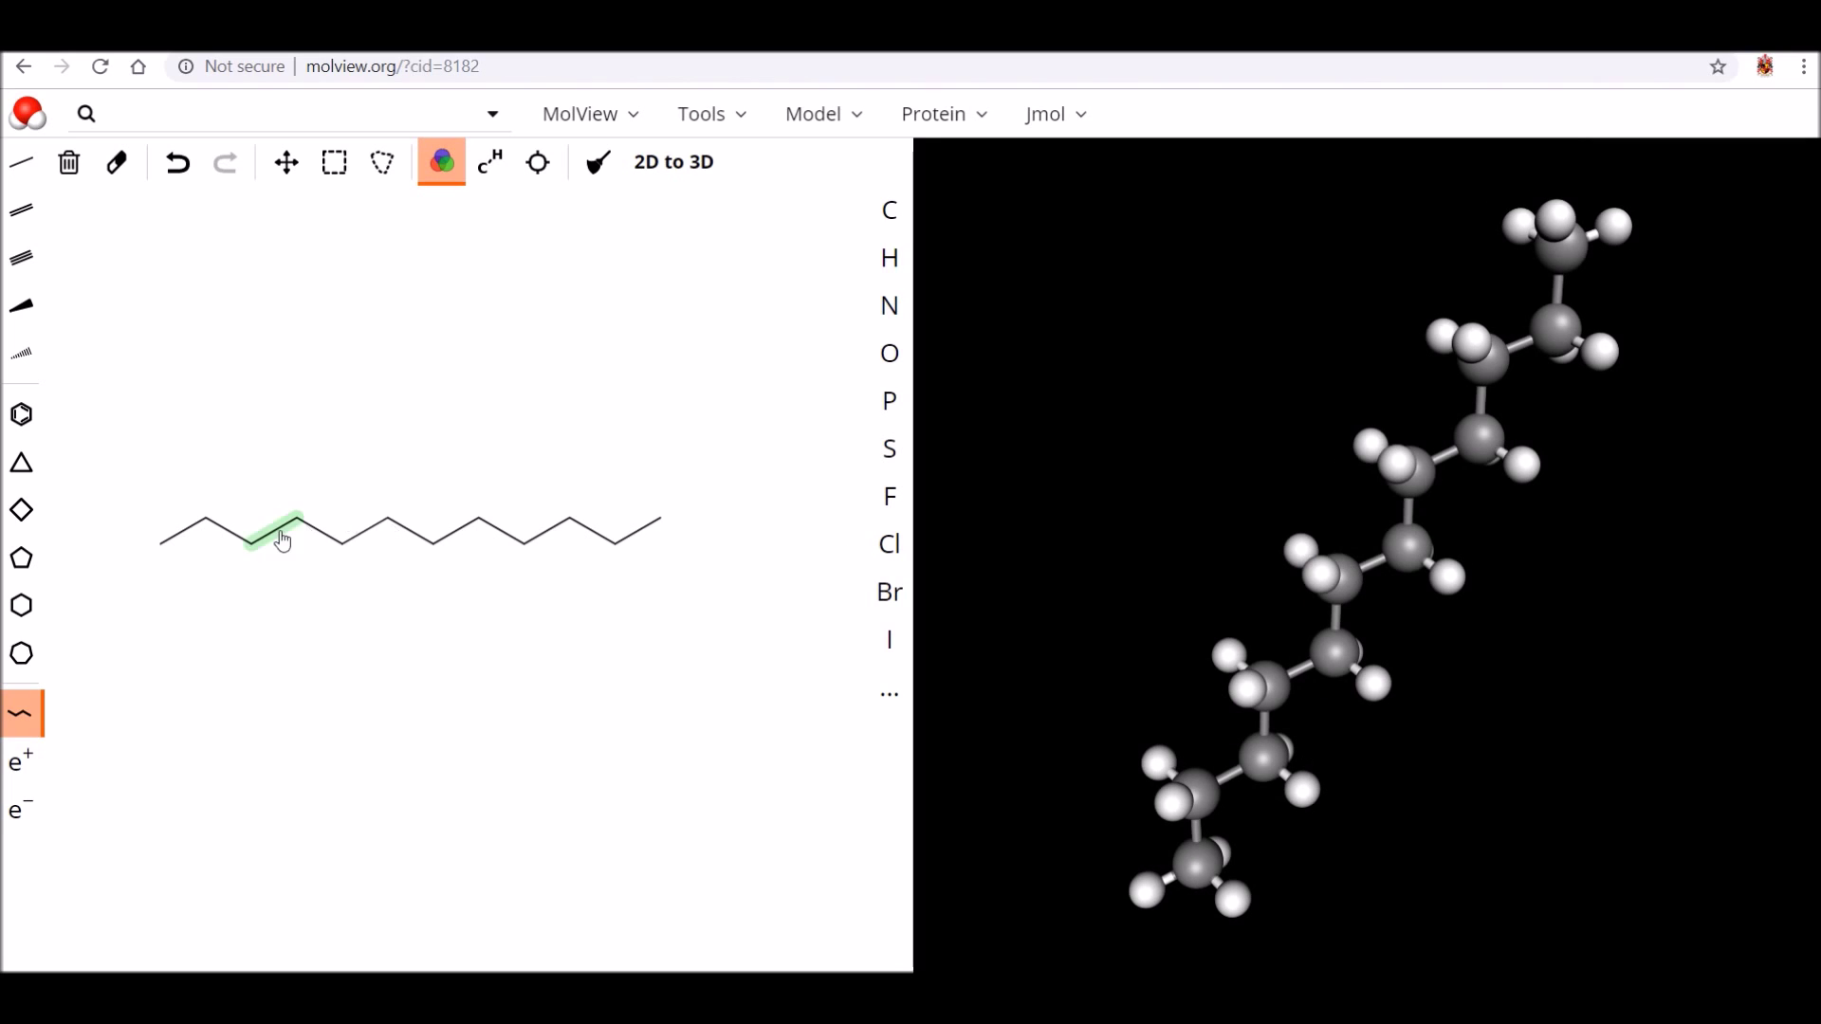
- Replace the sketch with a straight vertical four-carbon chain of single bonds and generate its 3D model
left_click(80, 176)
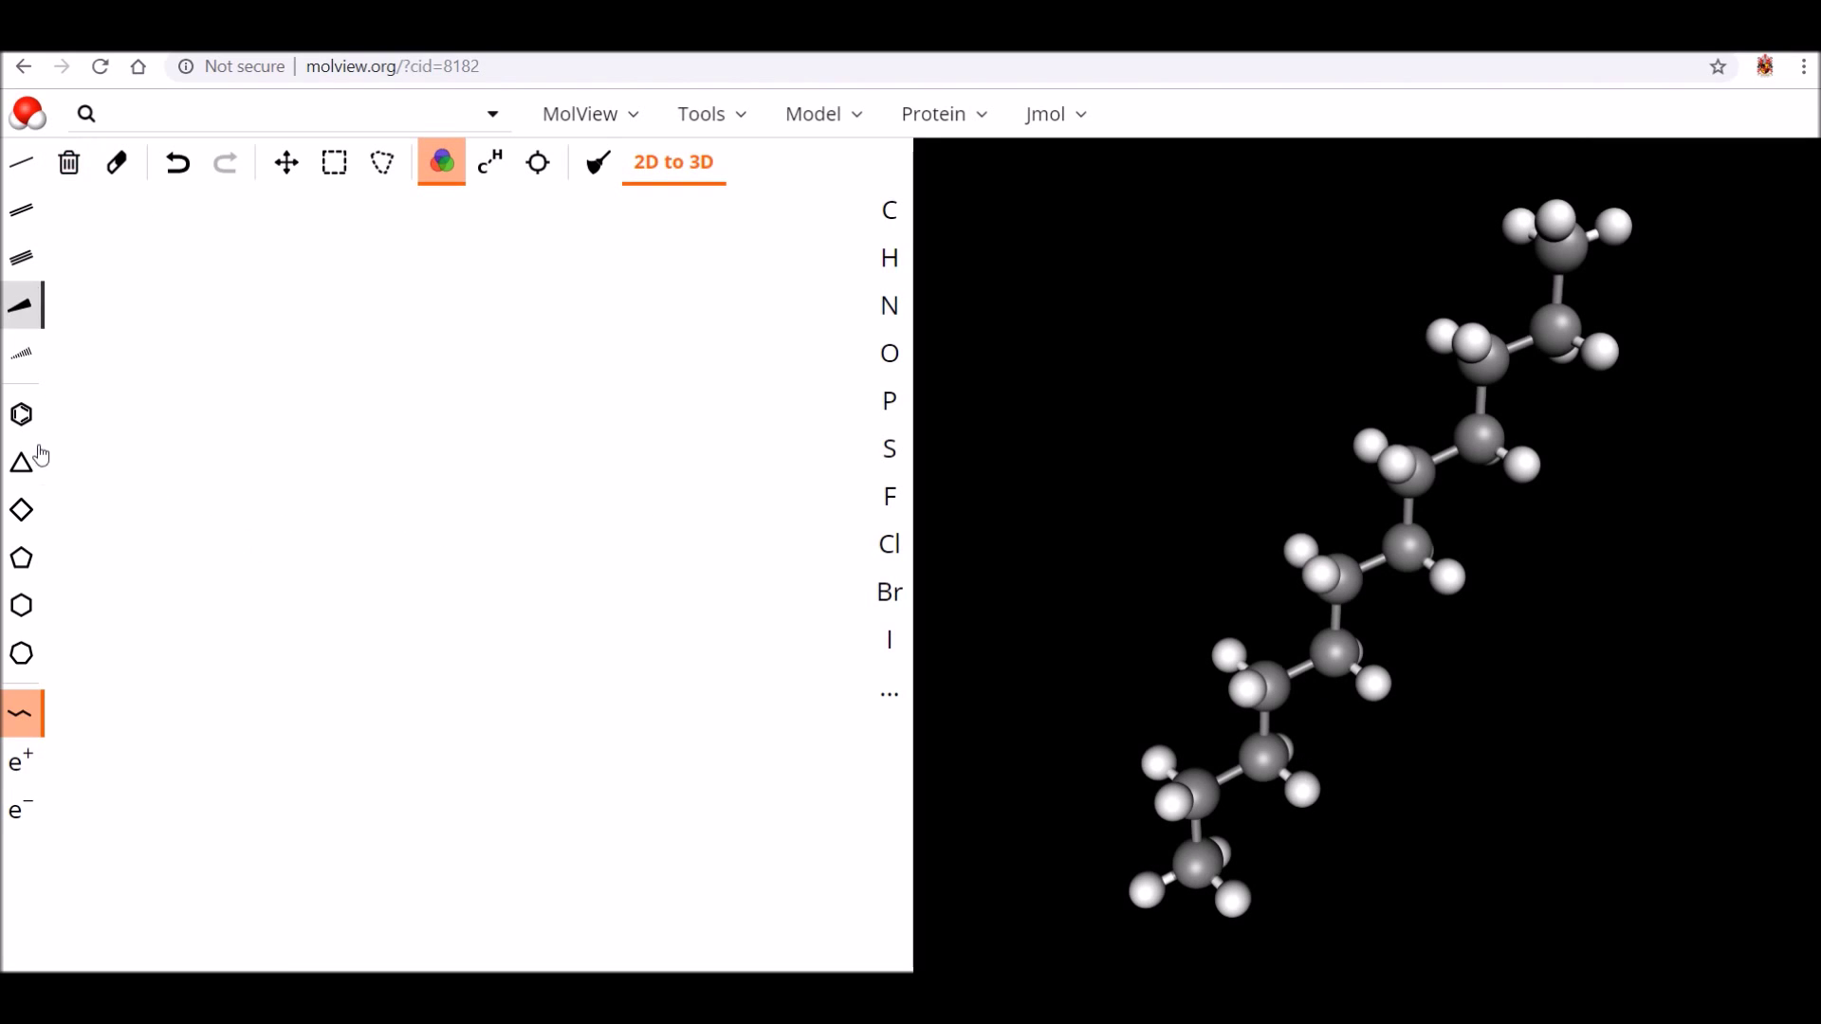
left_click(22, 163)
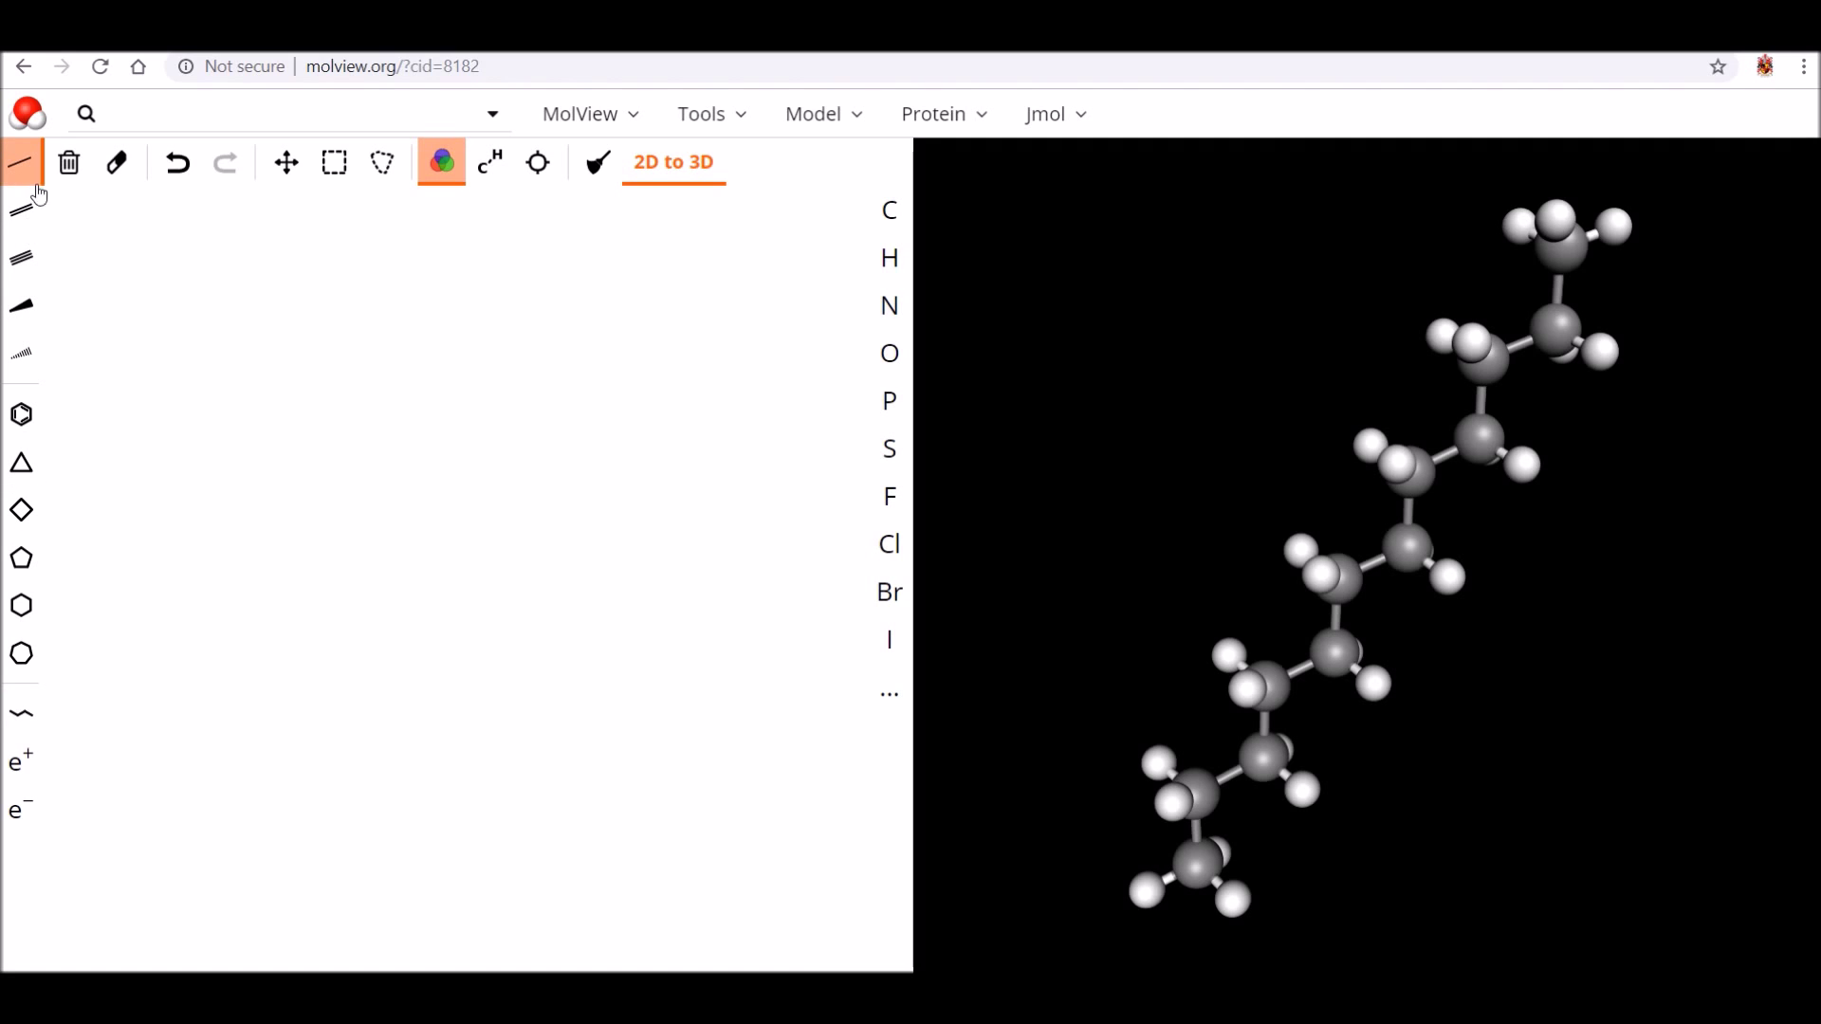
left_click(282, 569)
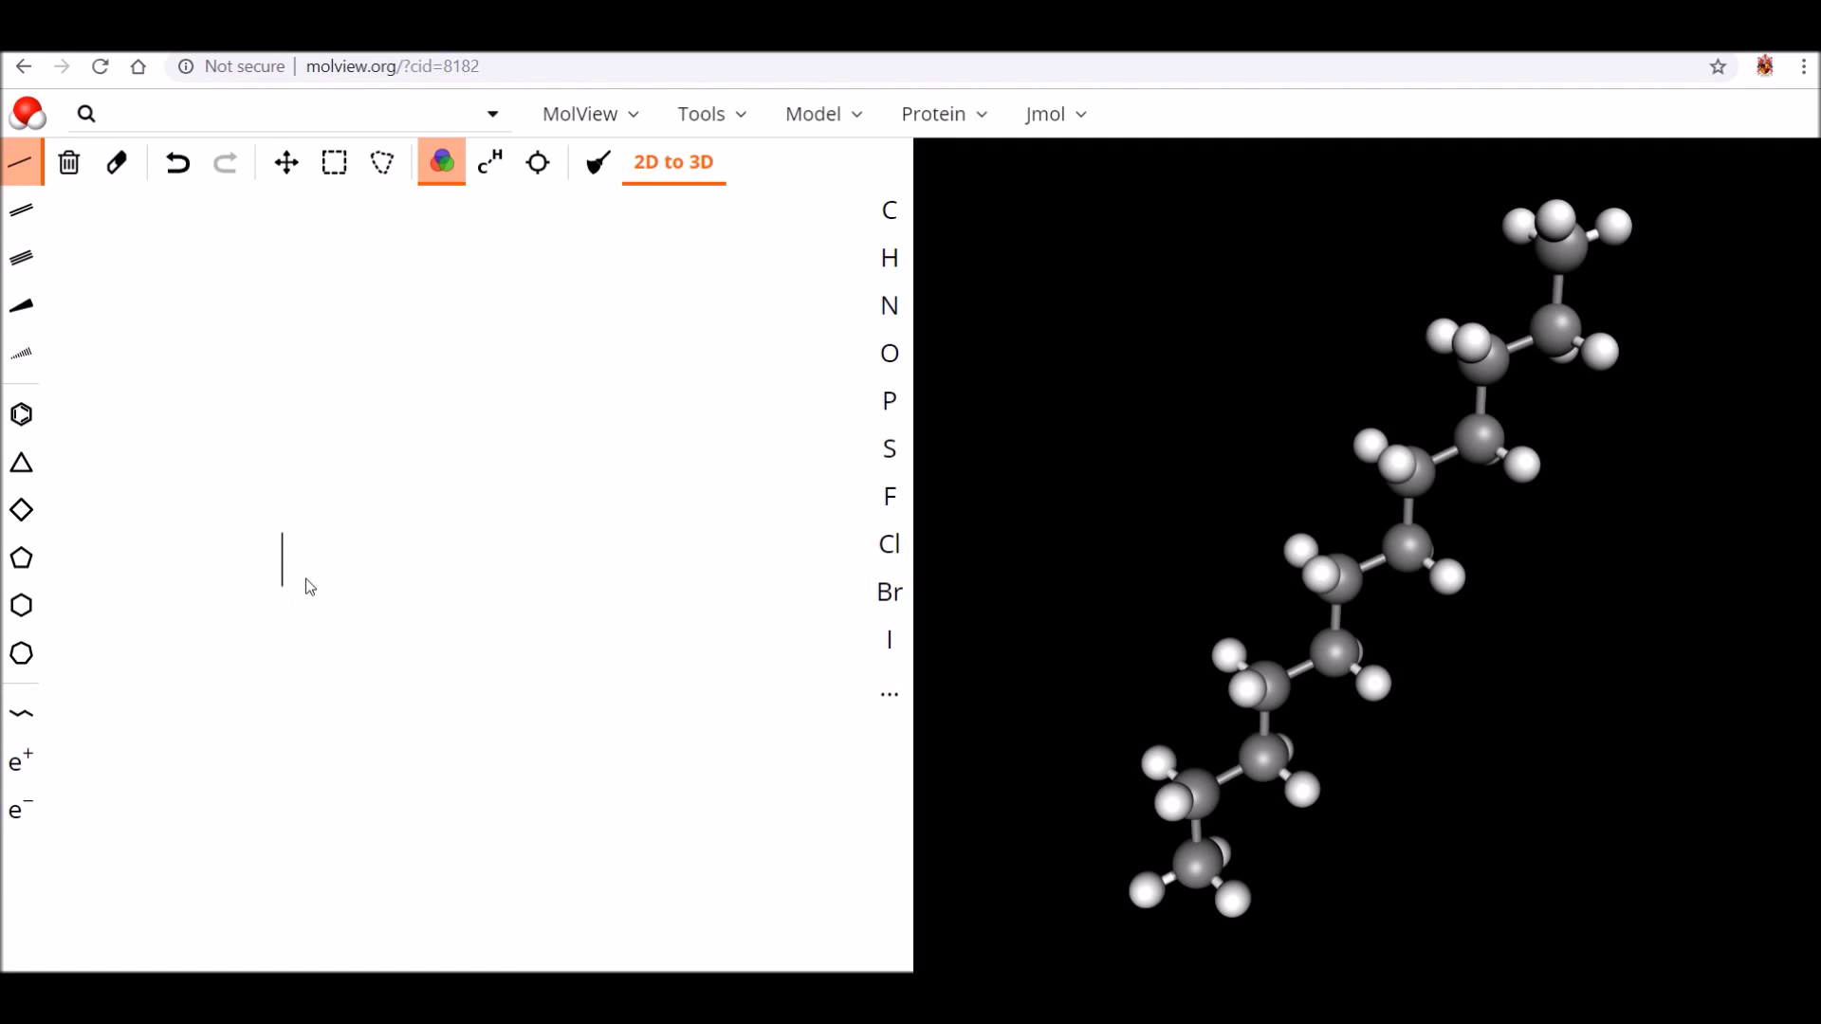
left_click(282, 588)
left_click(281, 638)
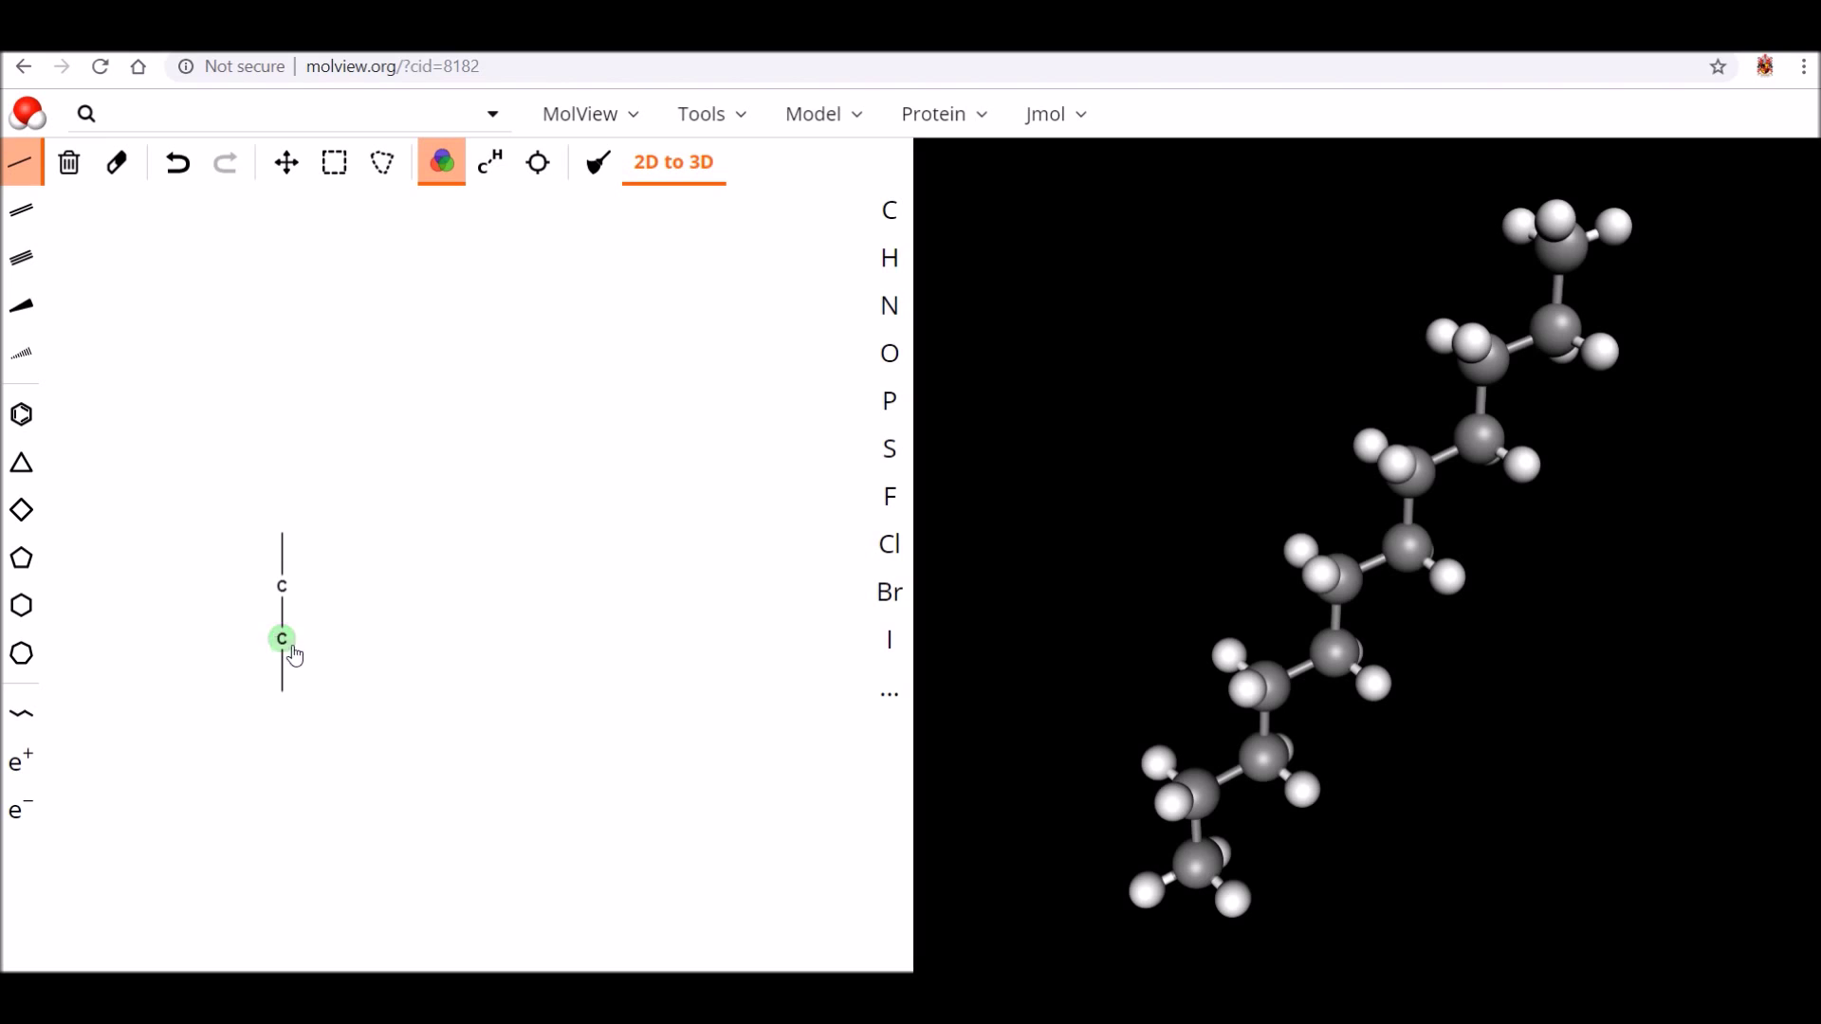
left_click(663, 173)
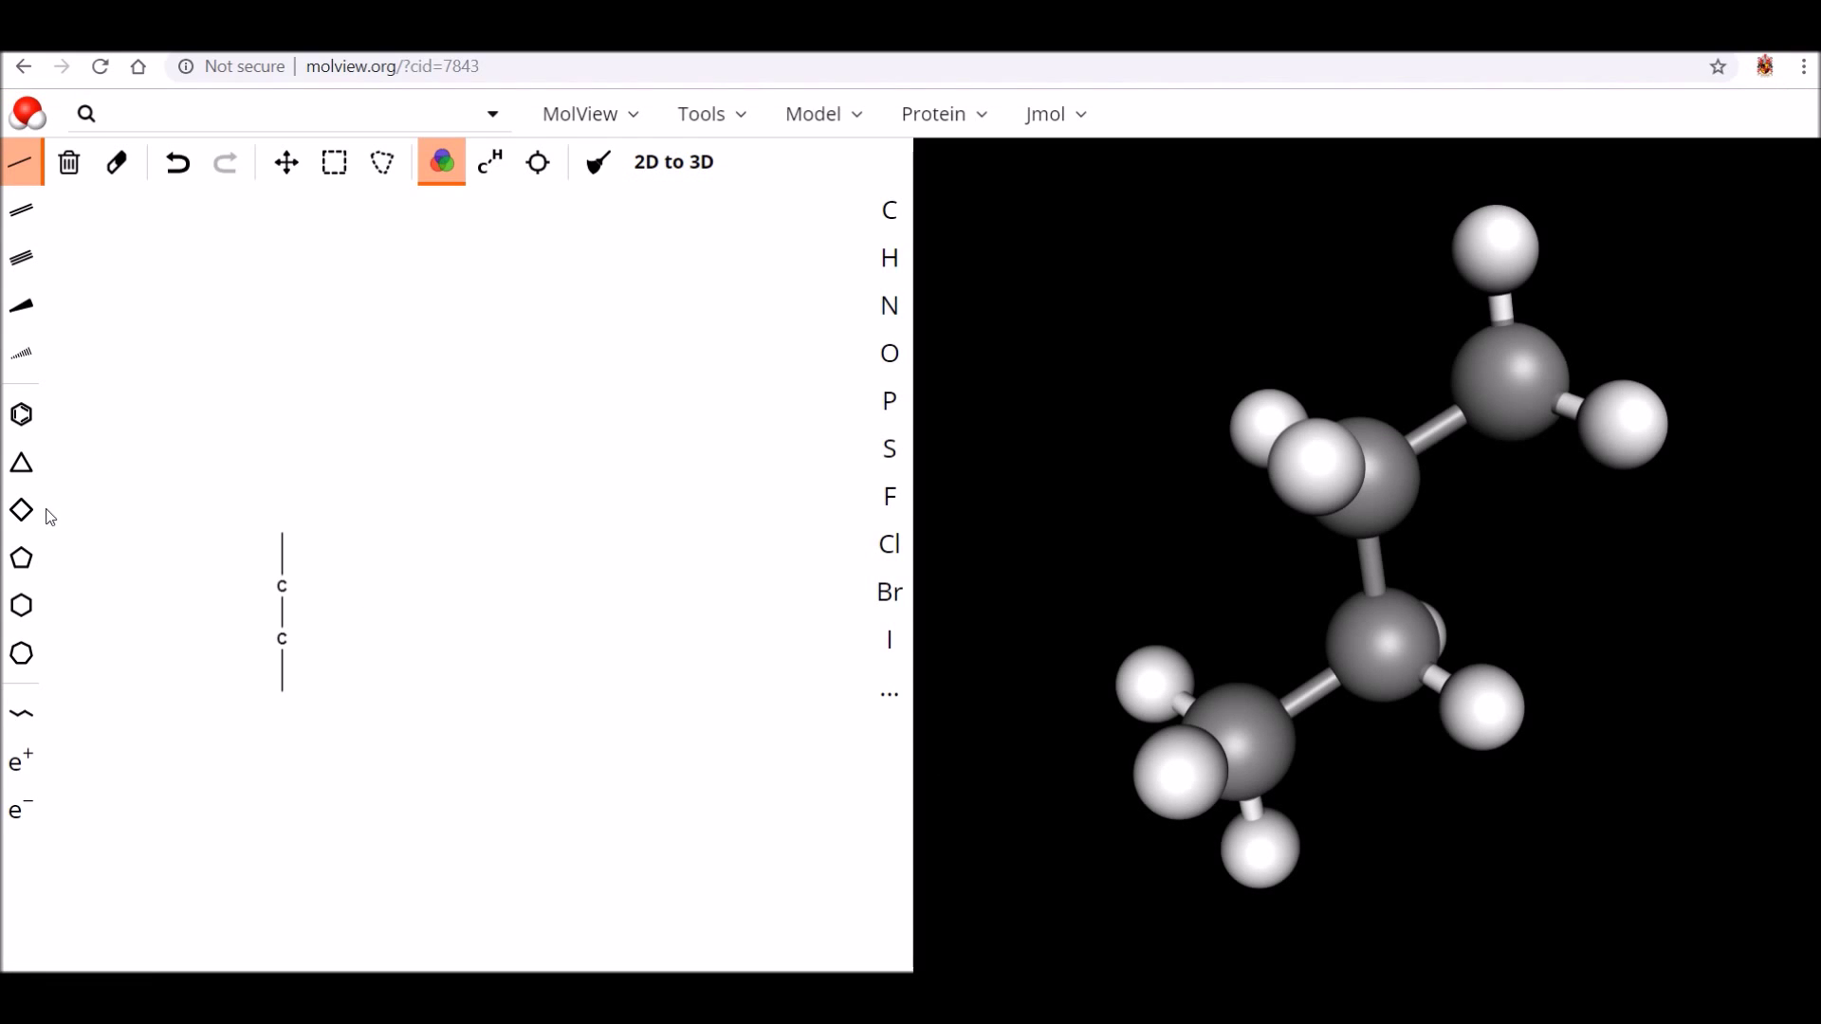
- Replace the sketch with a five-membered carbon ring, generate its 3D model and rotate it
left_click(71, 157)
left_click(21, 558)
left_click(508, 456)
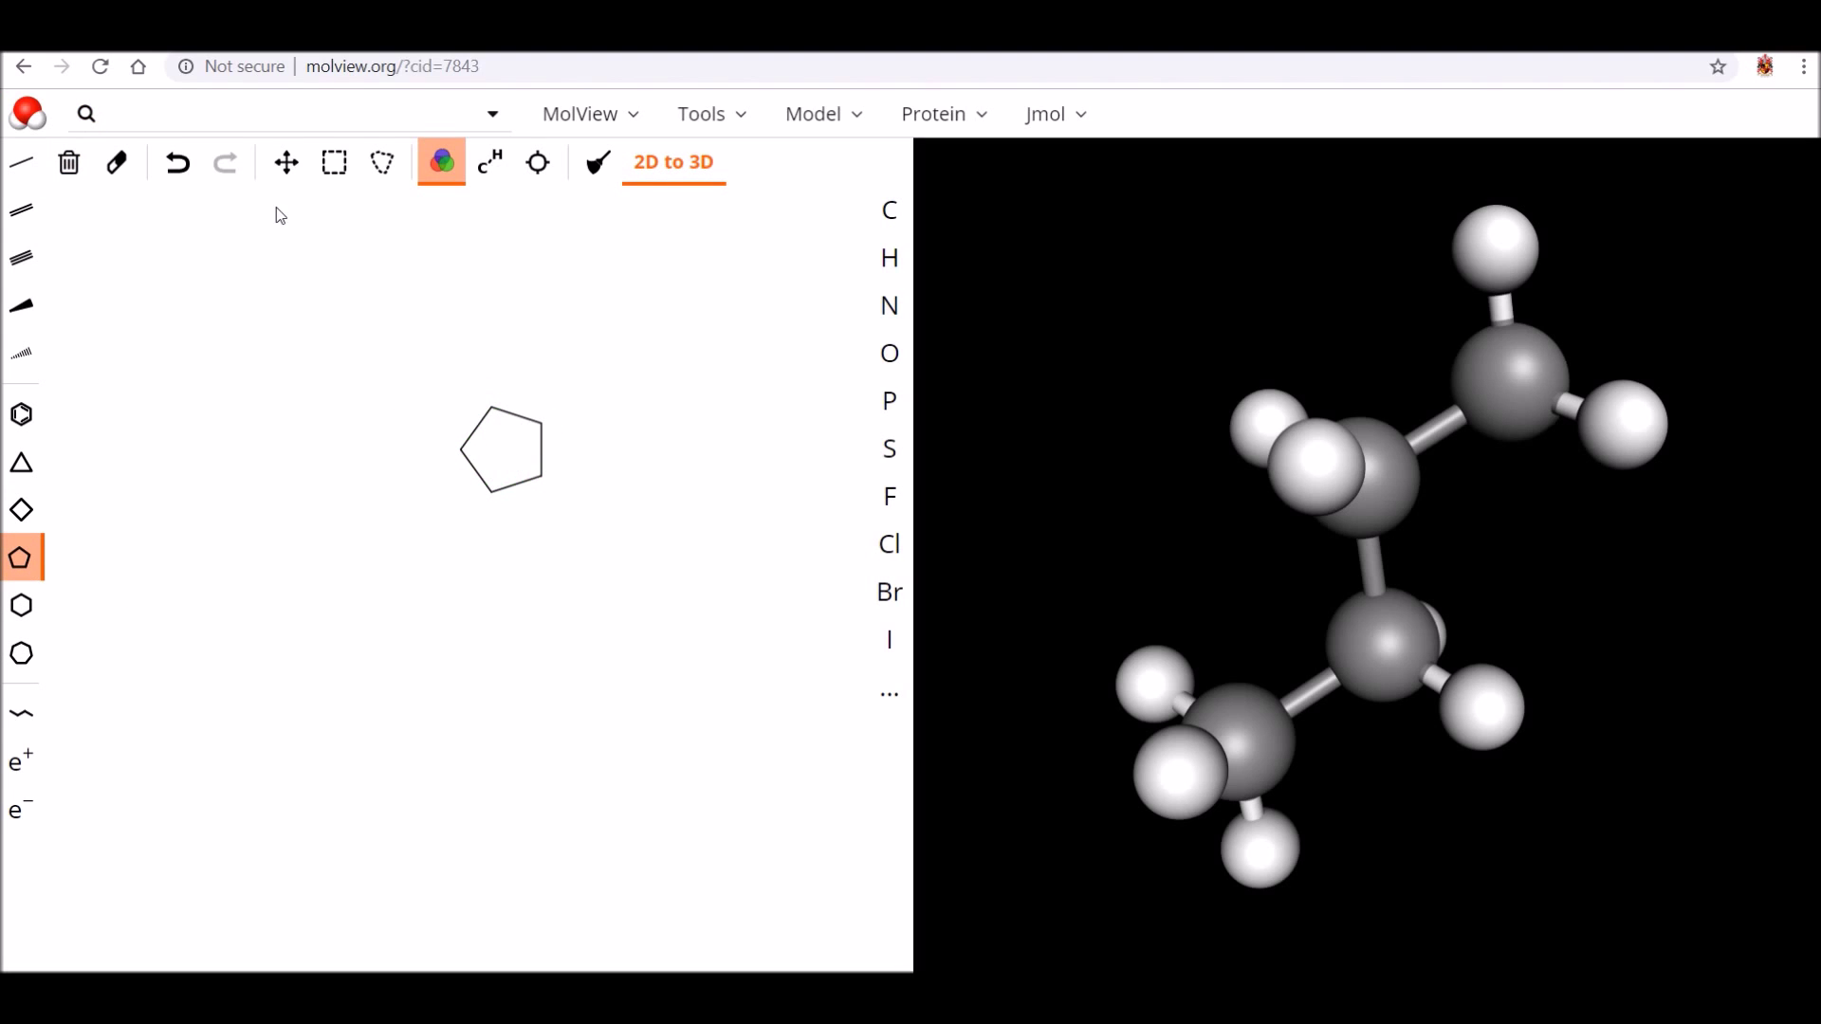
left_click(671, 180)
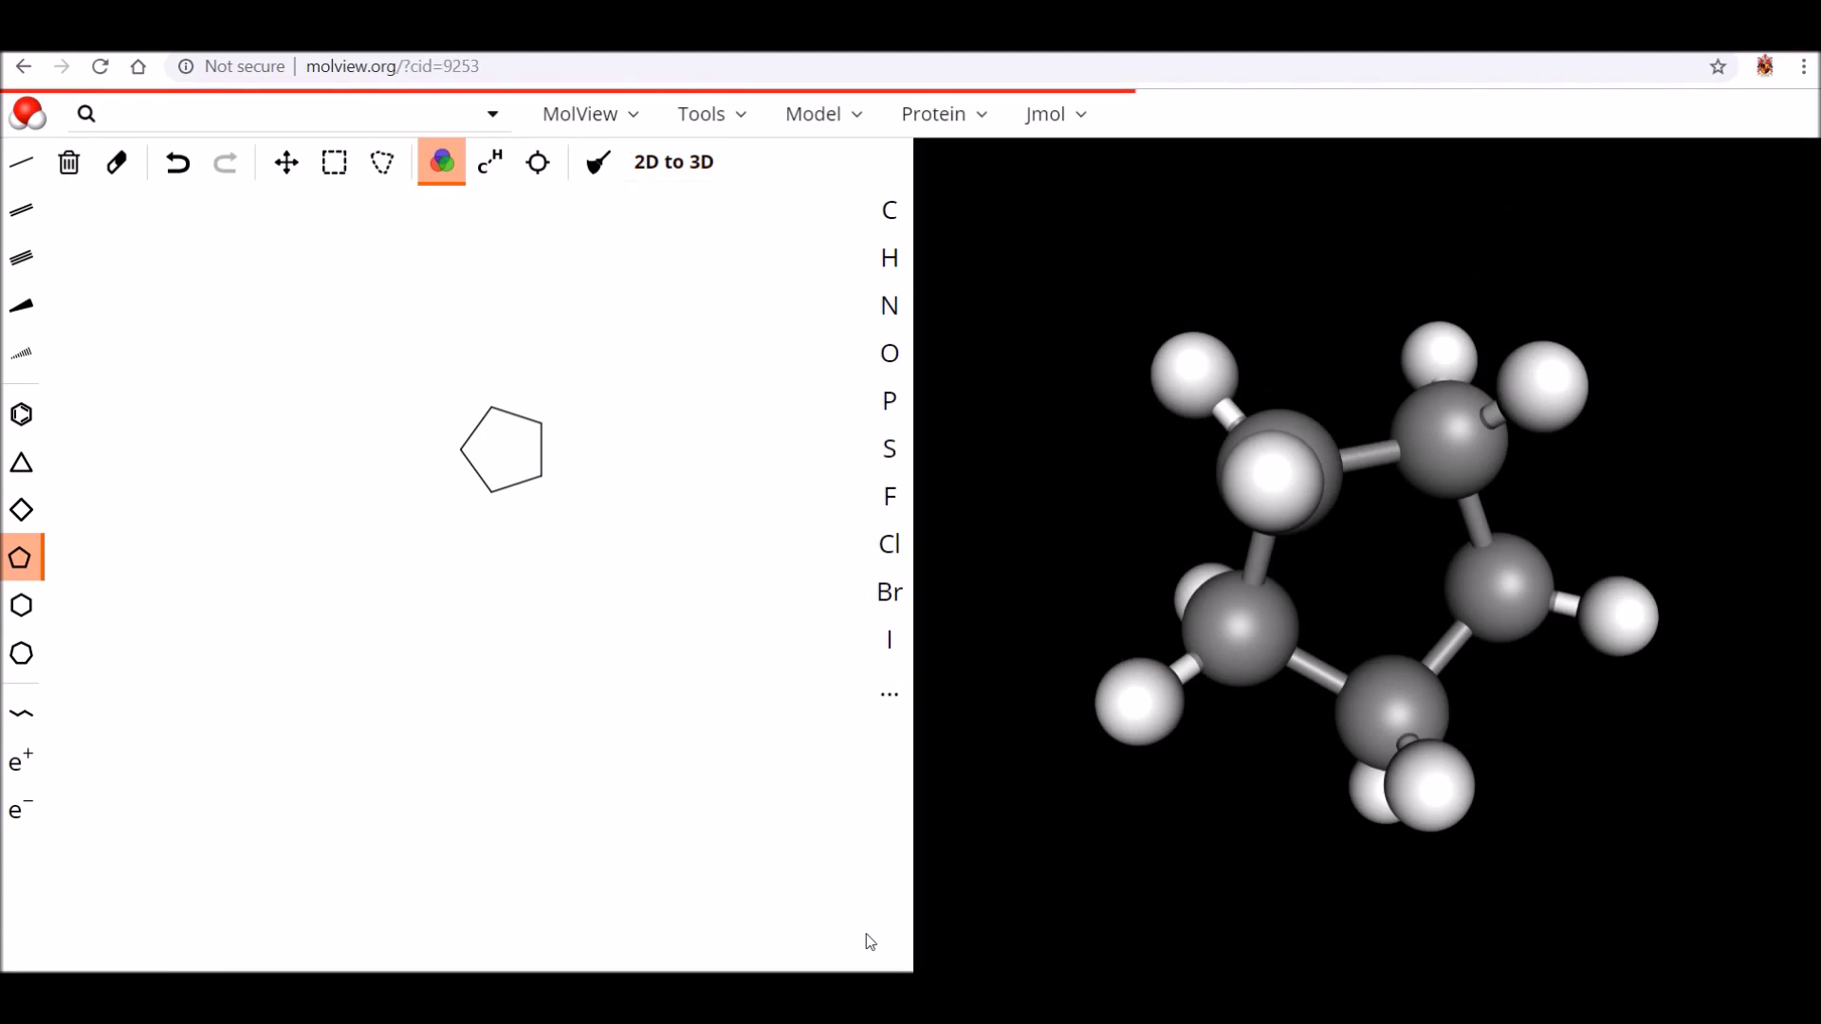
left_click_drag(1385, 725, 1335, 569)
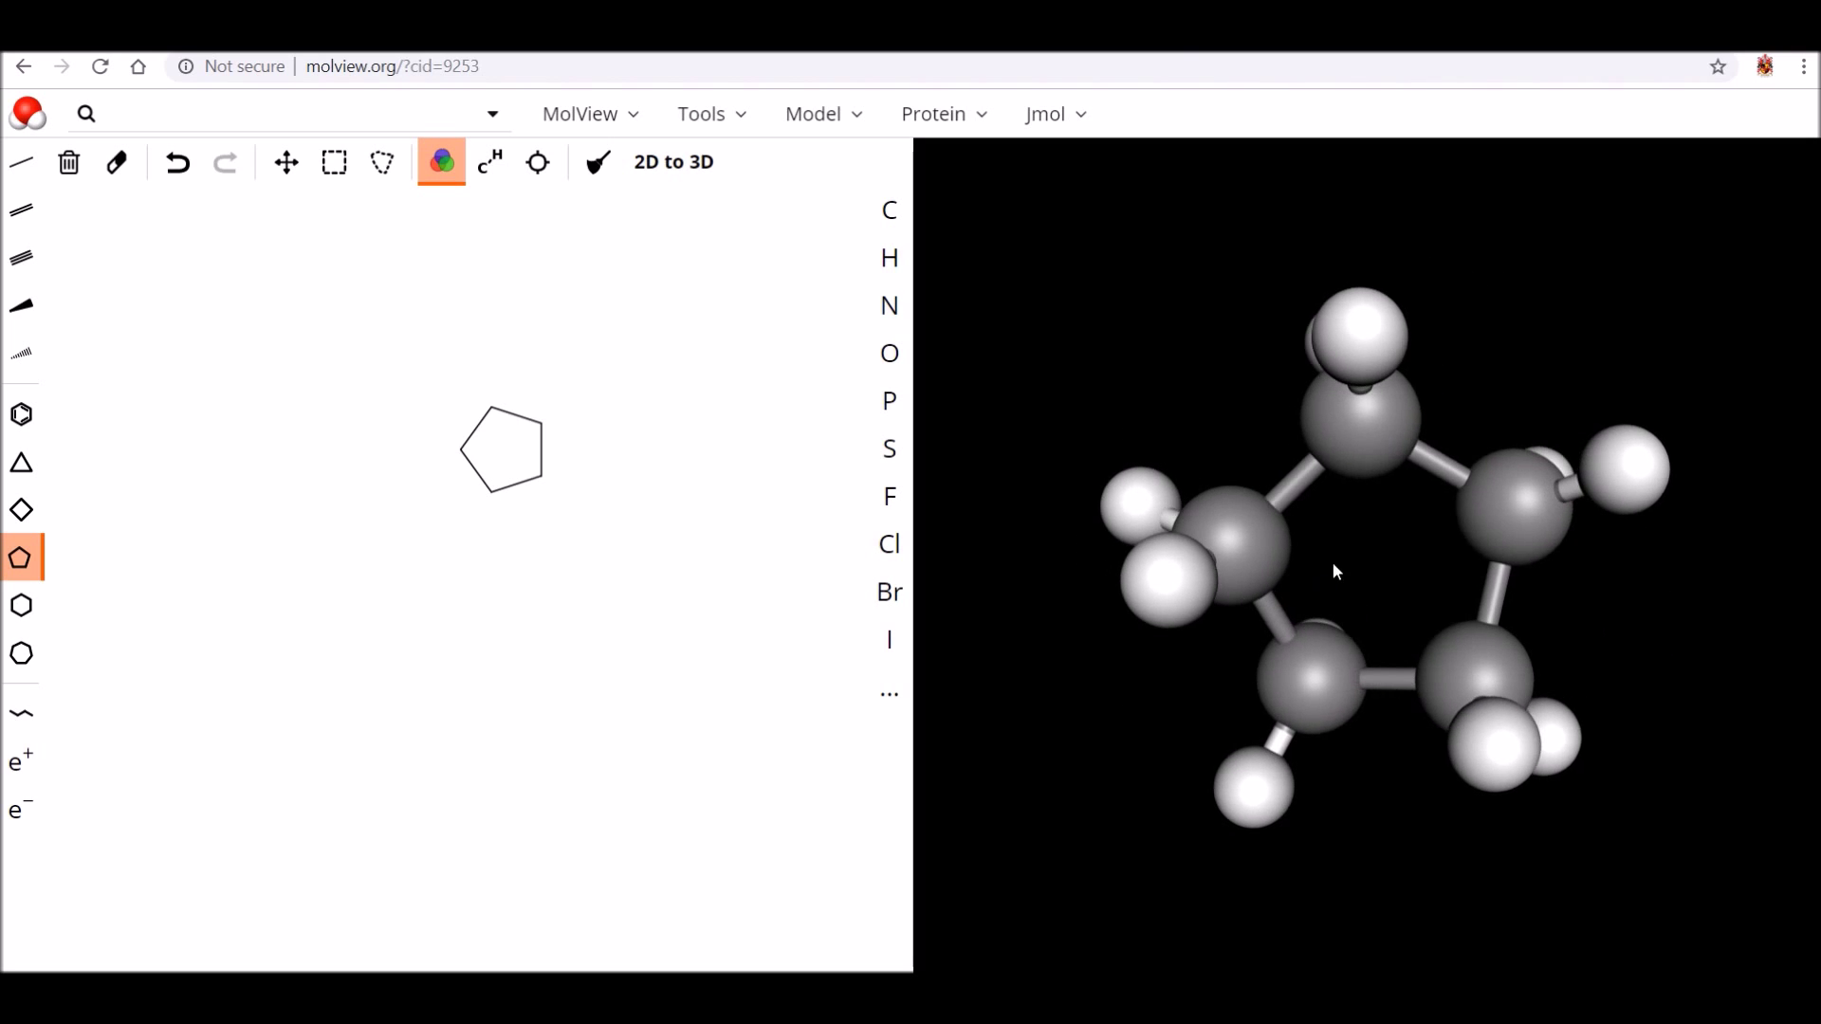
- Clear the ring and sketch a carbon single-bonded to an oxygen that carries an explicit hydrogen
left_click(69, 162)
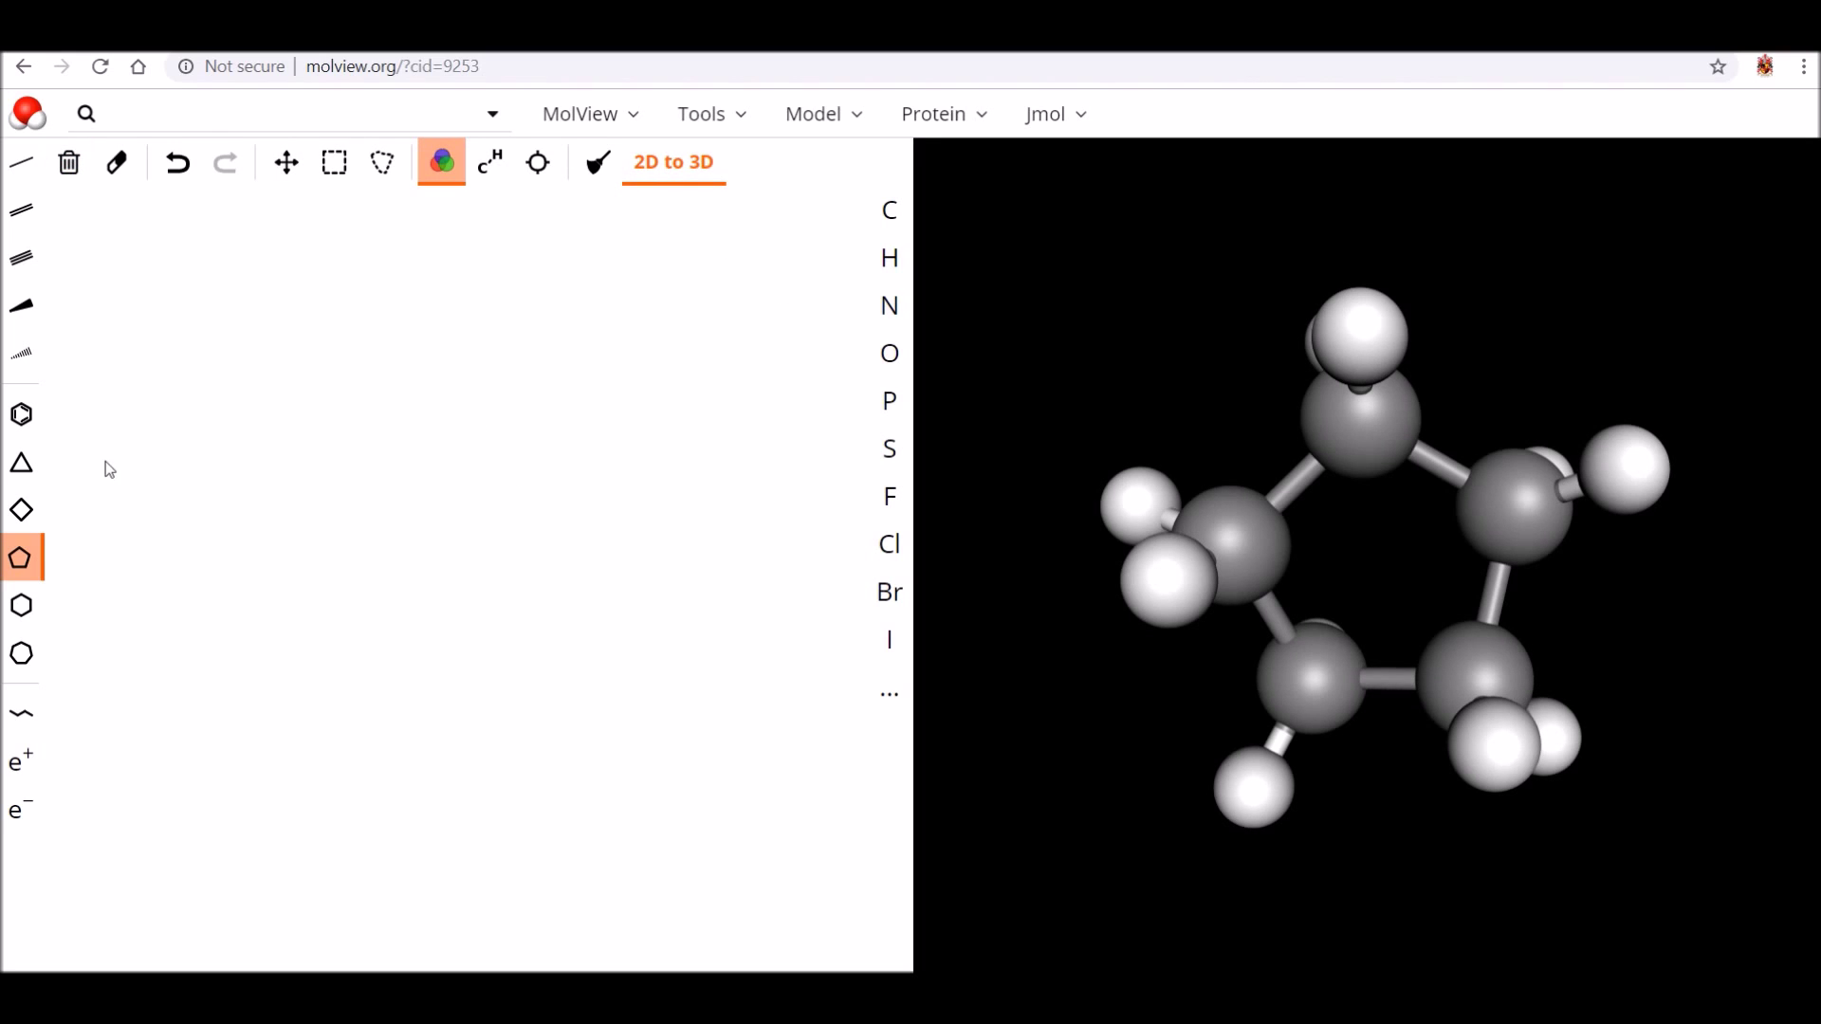
left_click(21, 713)
left_click_drag(436, 472, 439, 489)
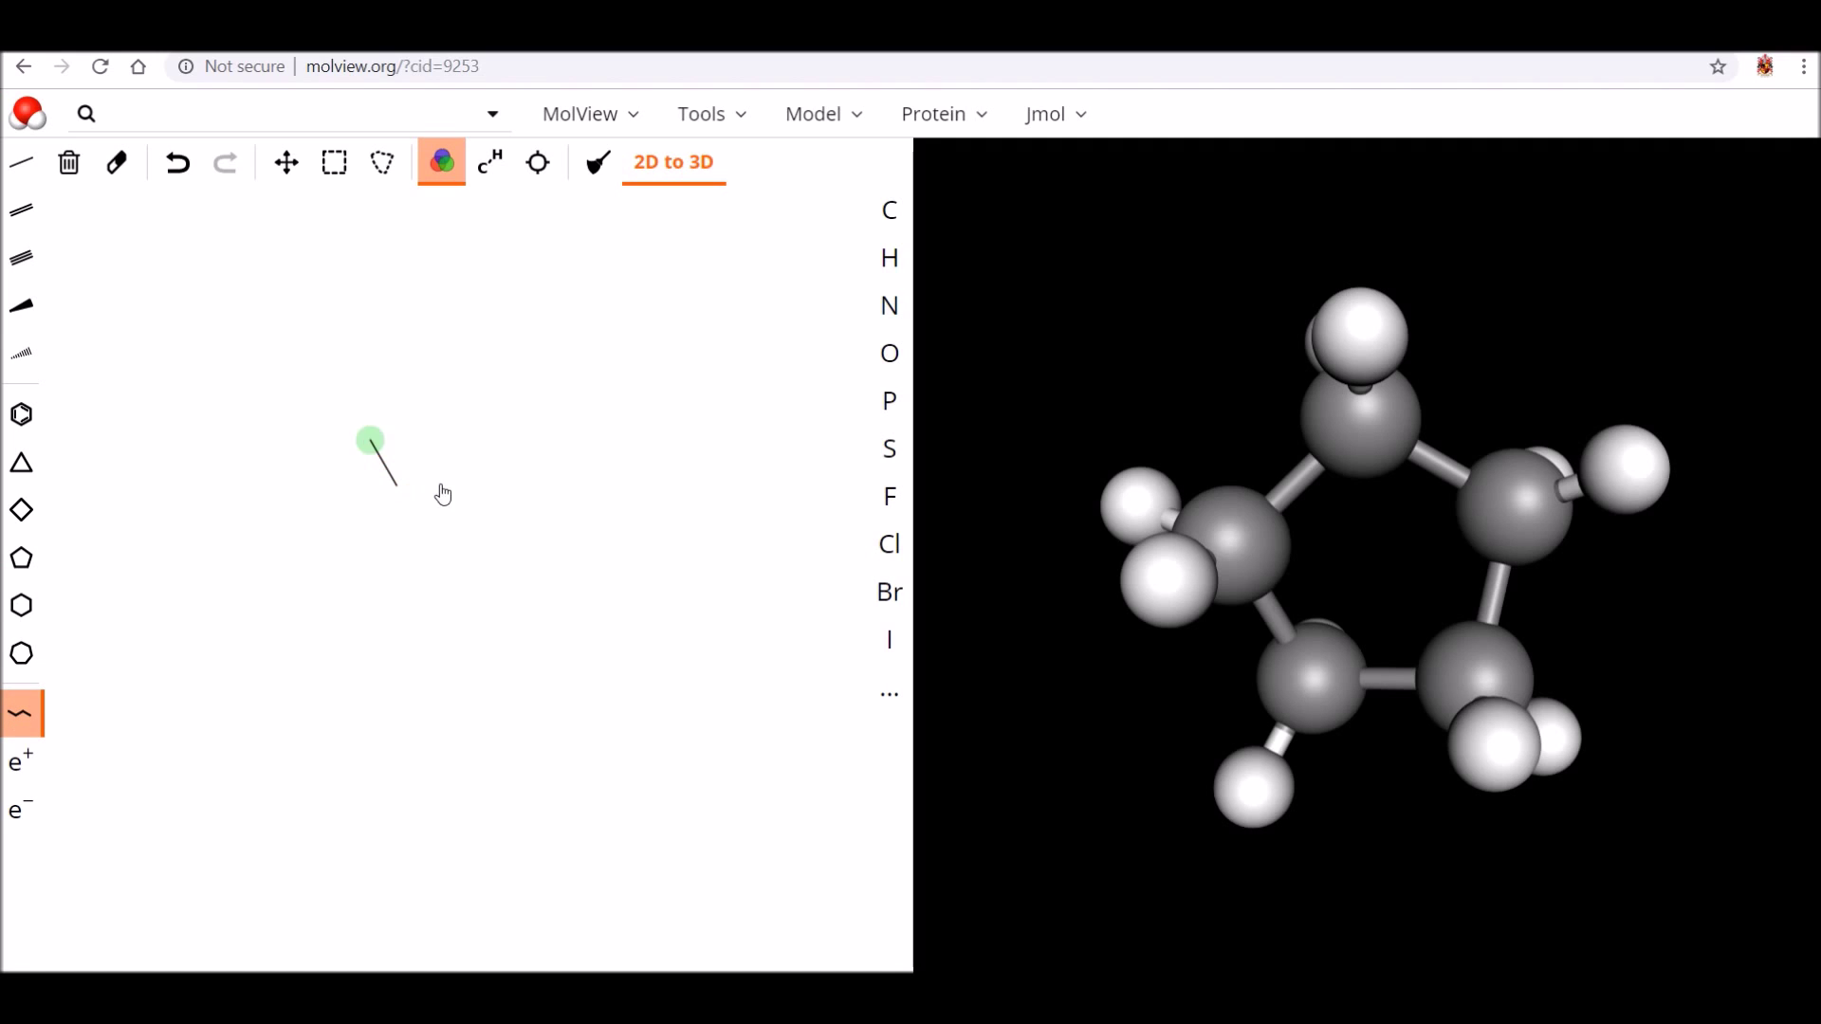
left_click(890, 352)
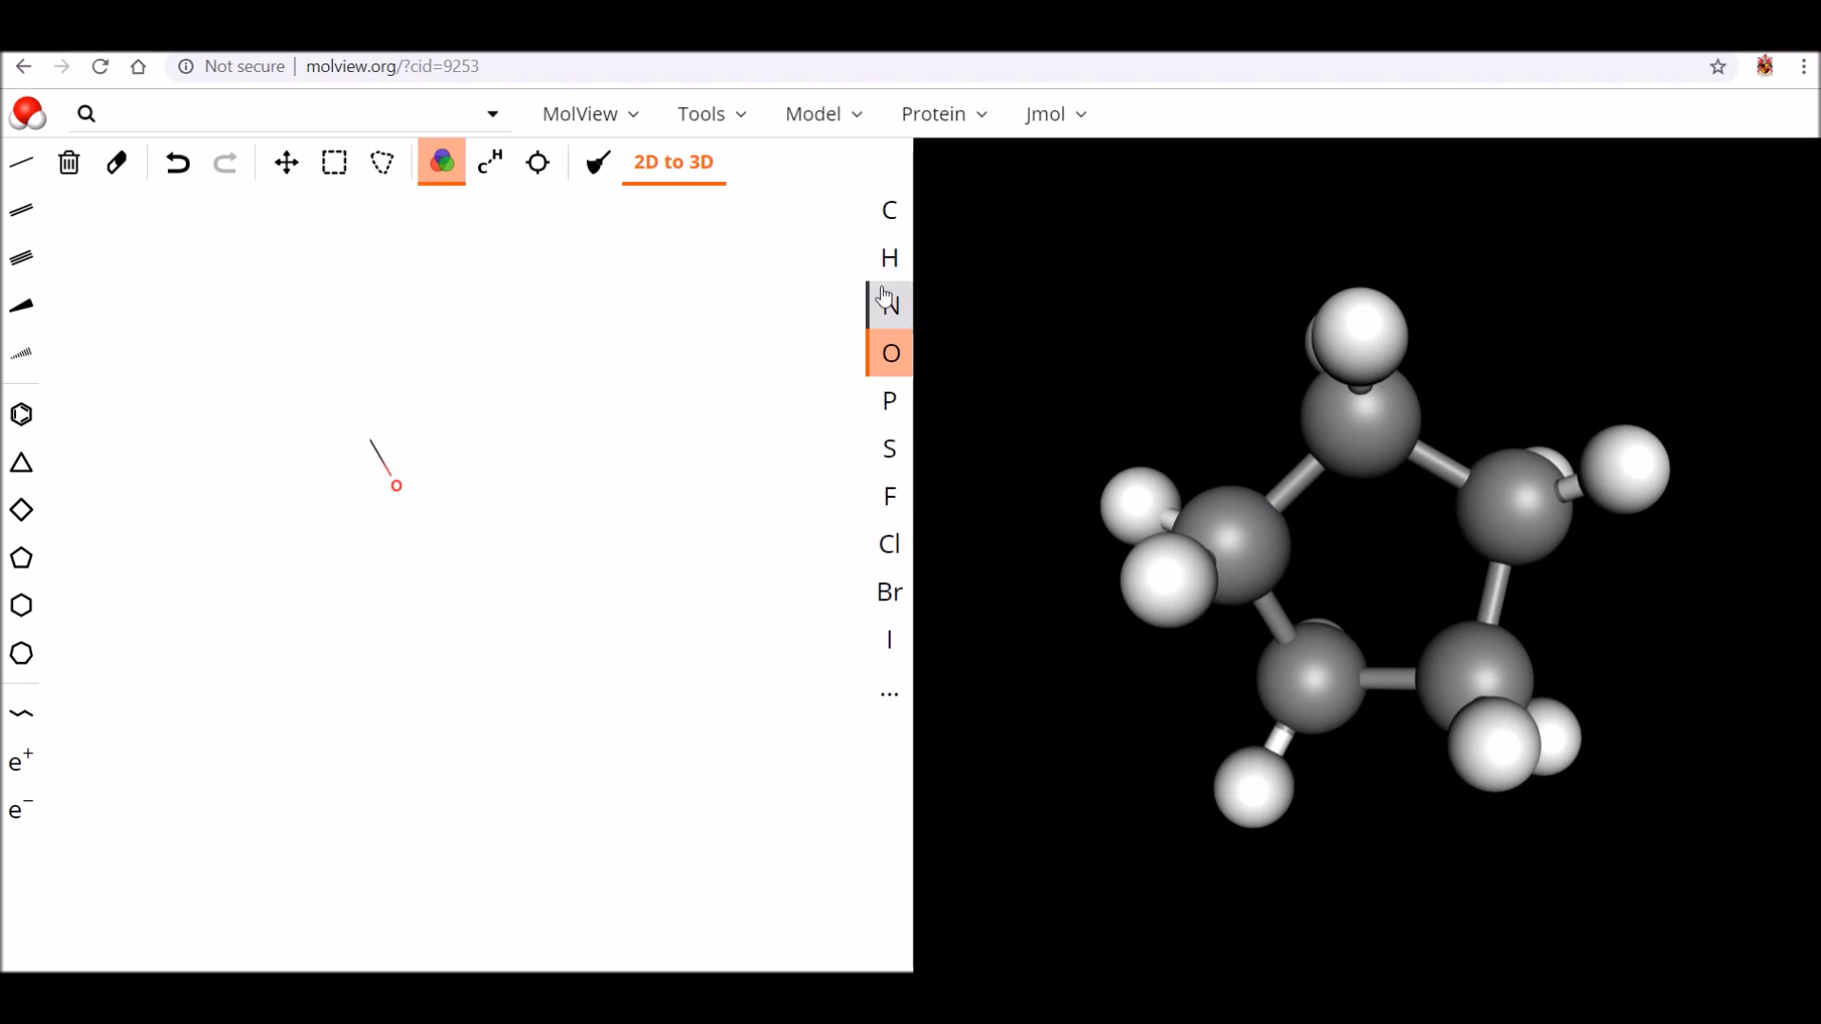
left_click(21, 162)
left_click(396, 487)
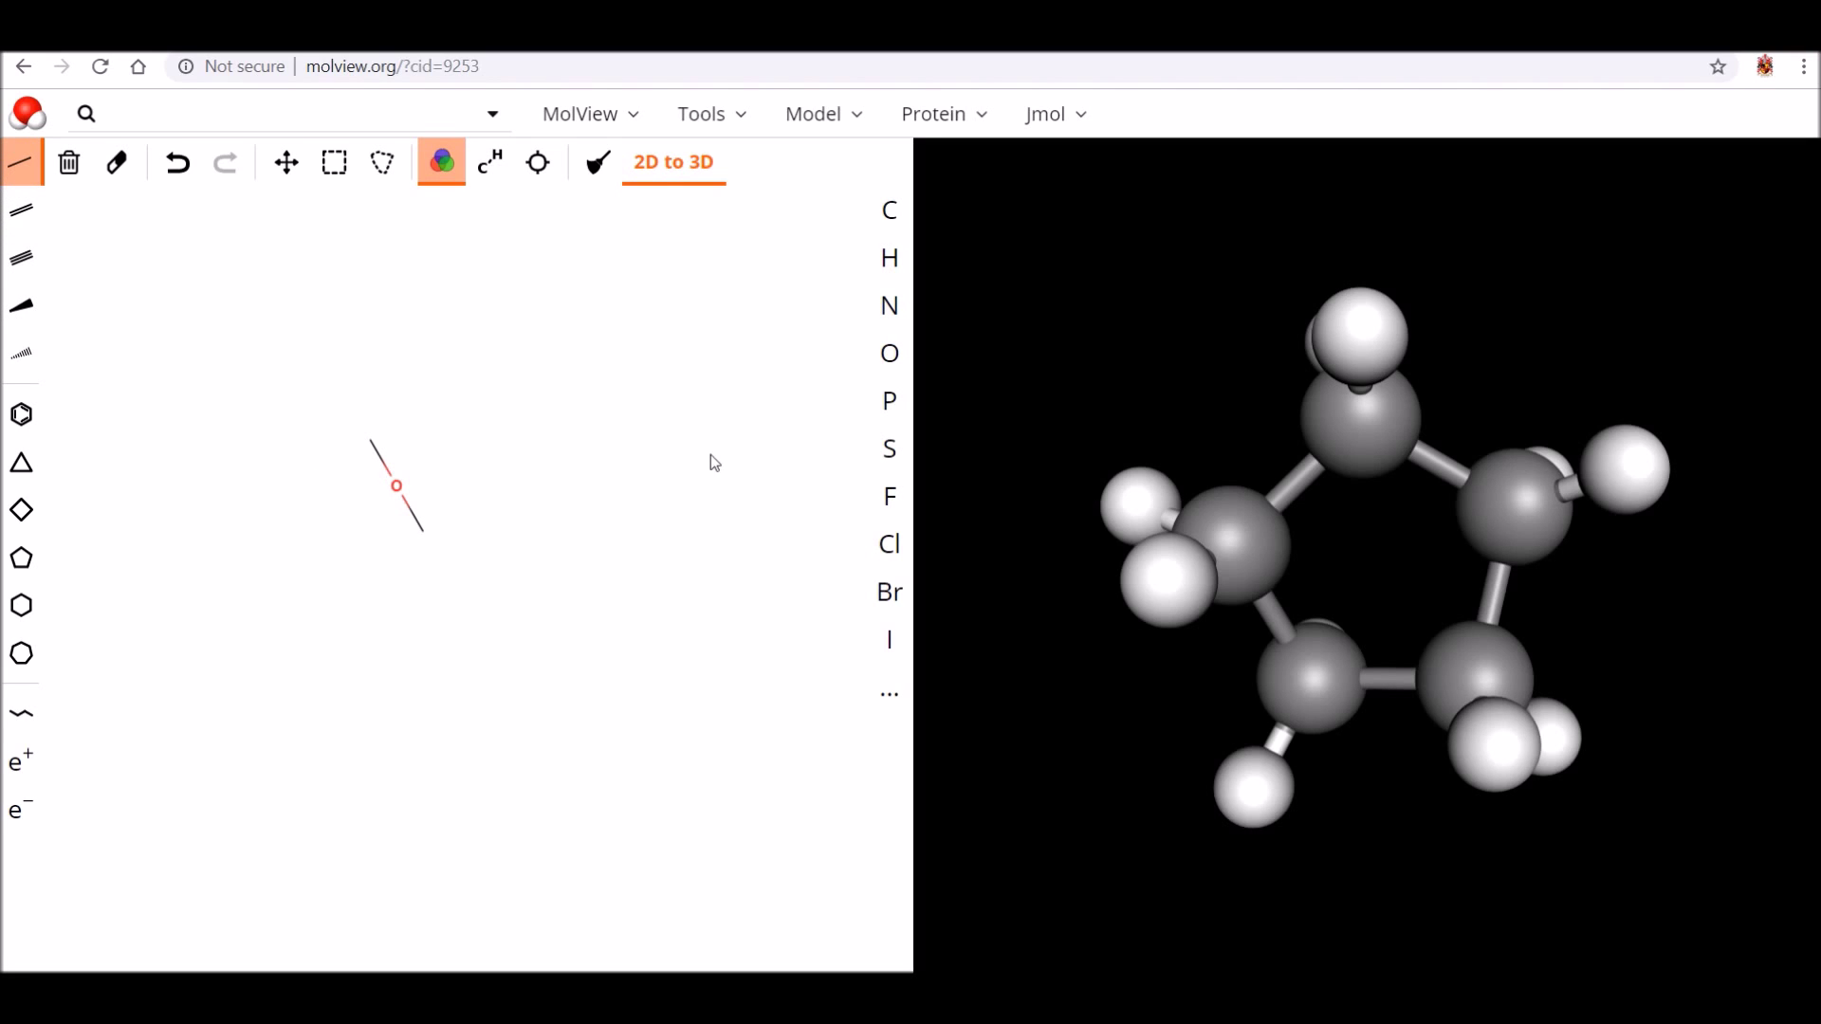
left_click(881, 275)
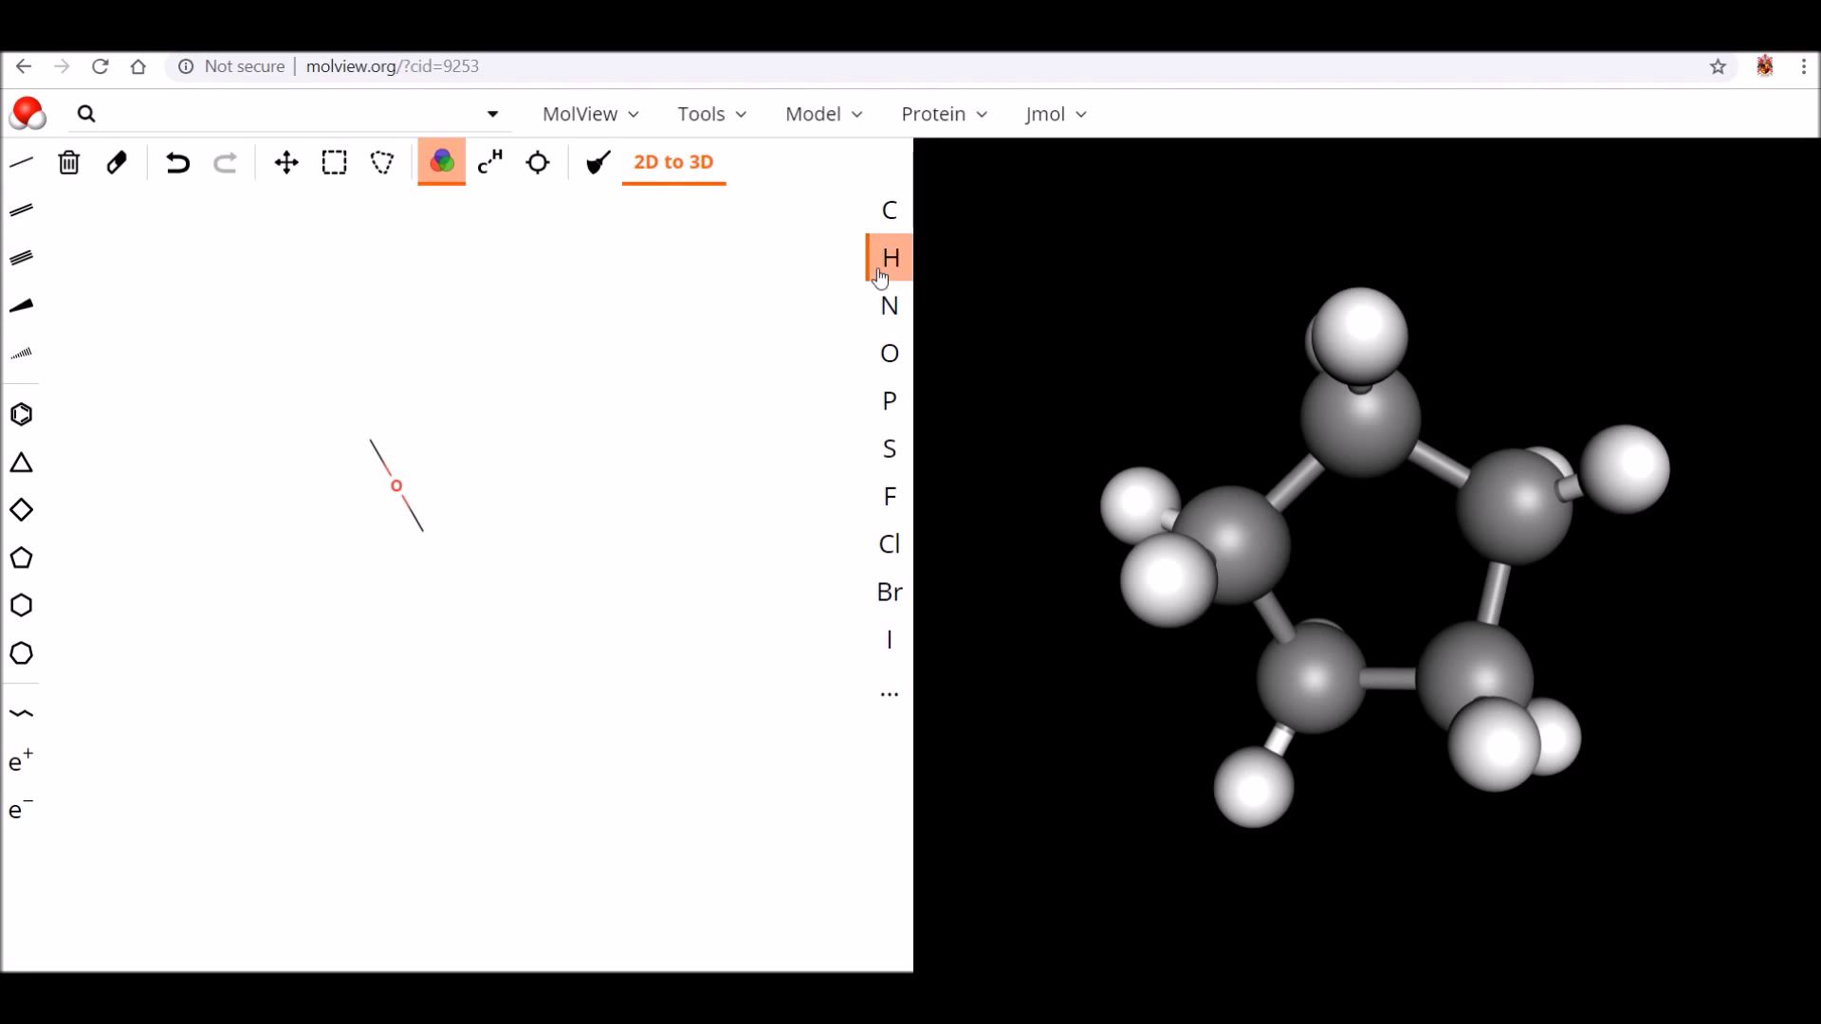
left_click(421, 531)
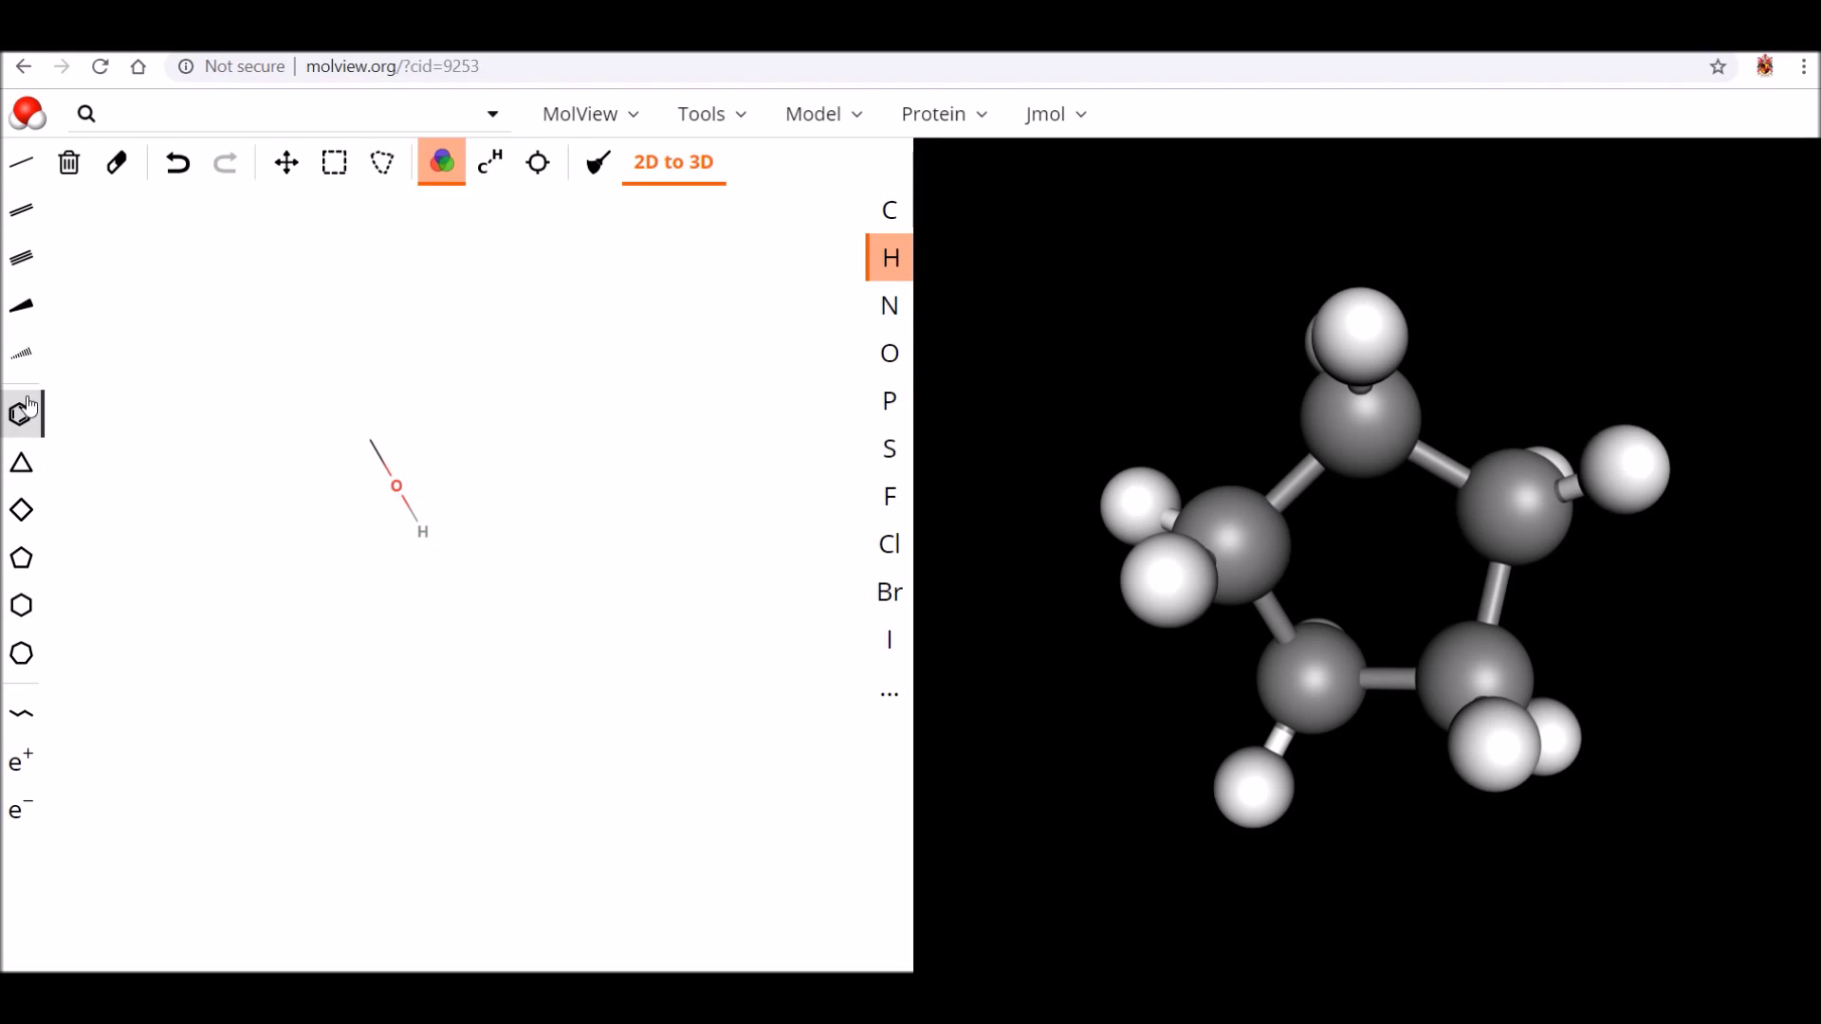
- Bond a second carbon to the carbon end of the C–O–H sketch and generate the ethanol 3D model
left_click(20, 162)
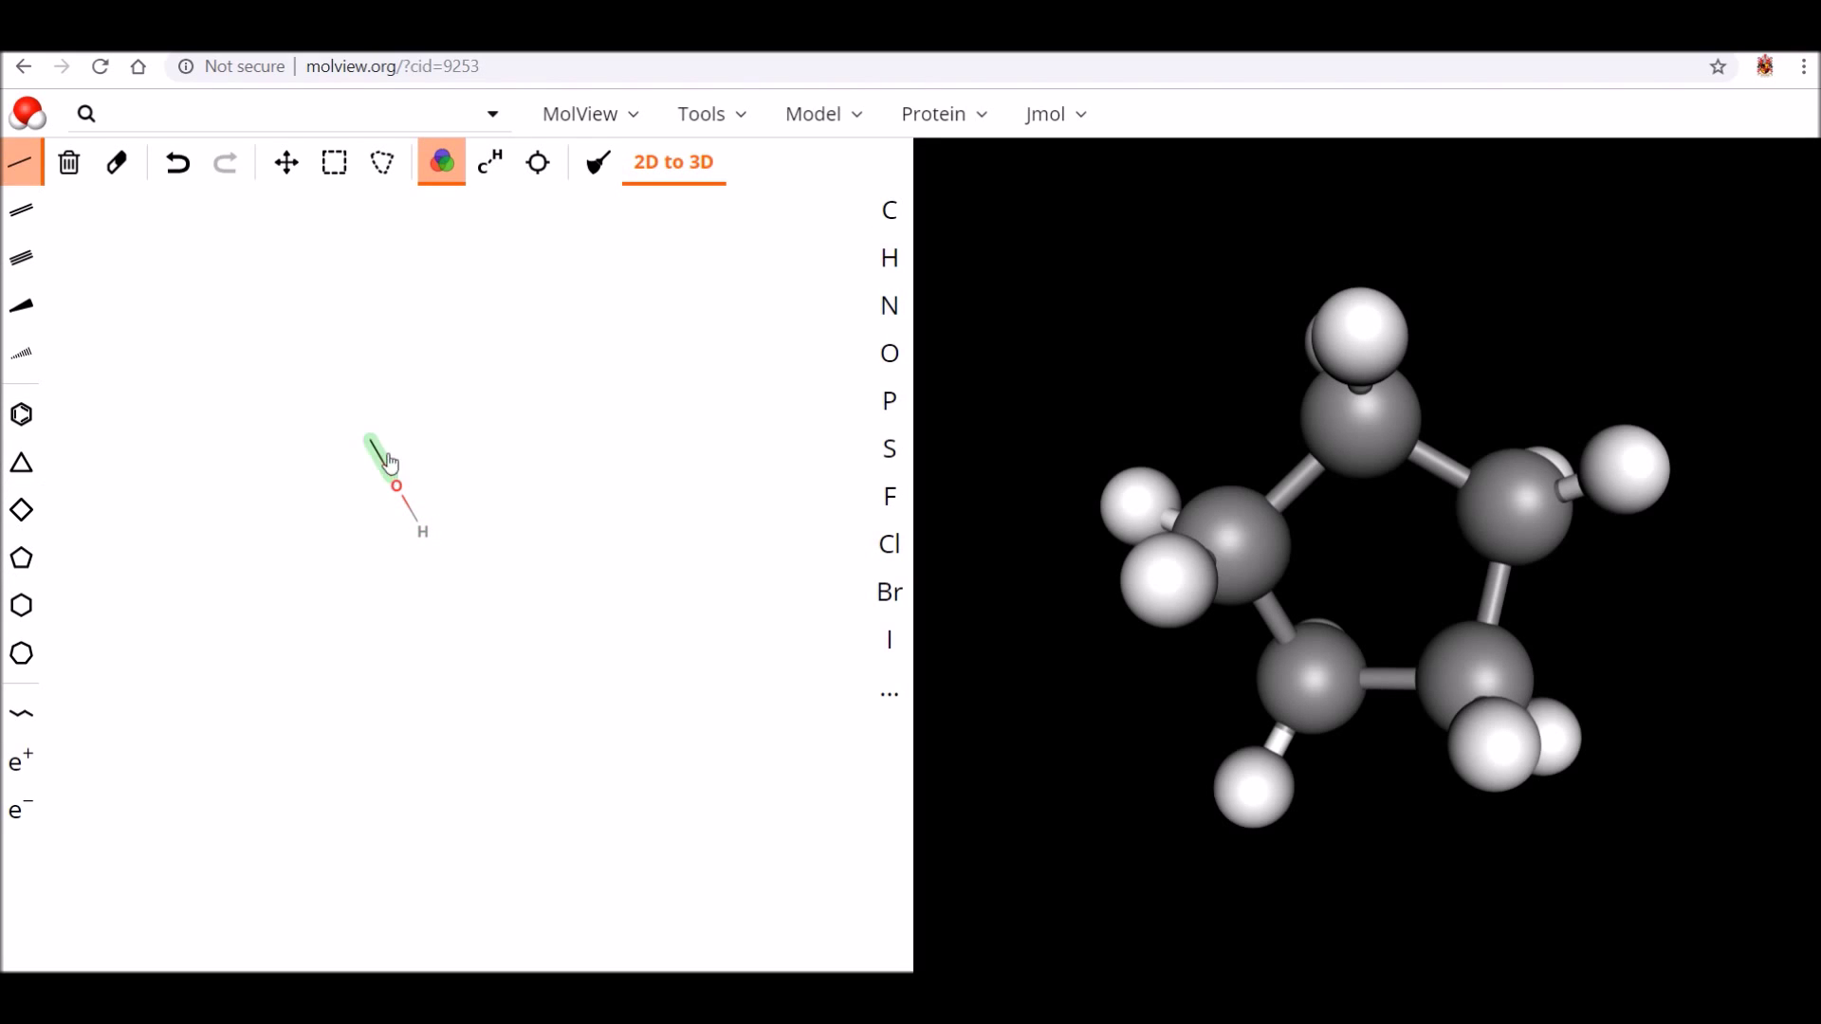
left_click_drag(370, 440, 318, 463)
left_click(645, 172)
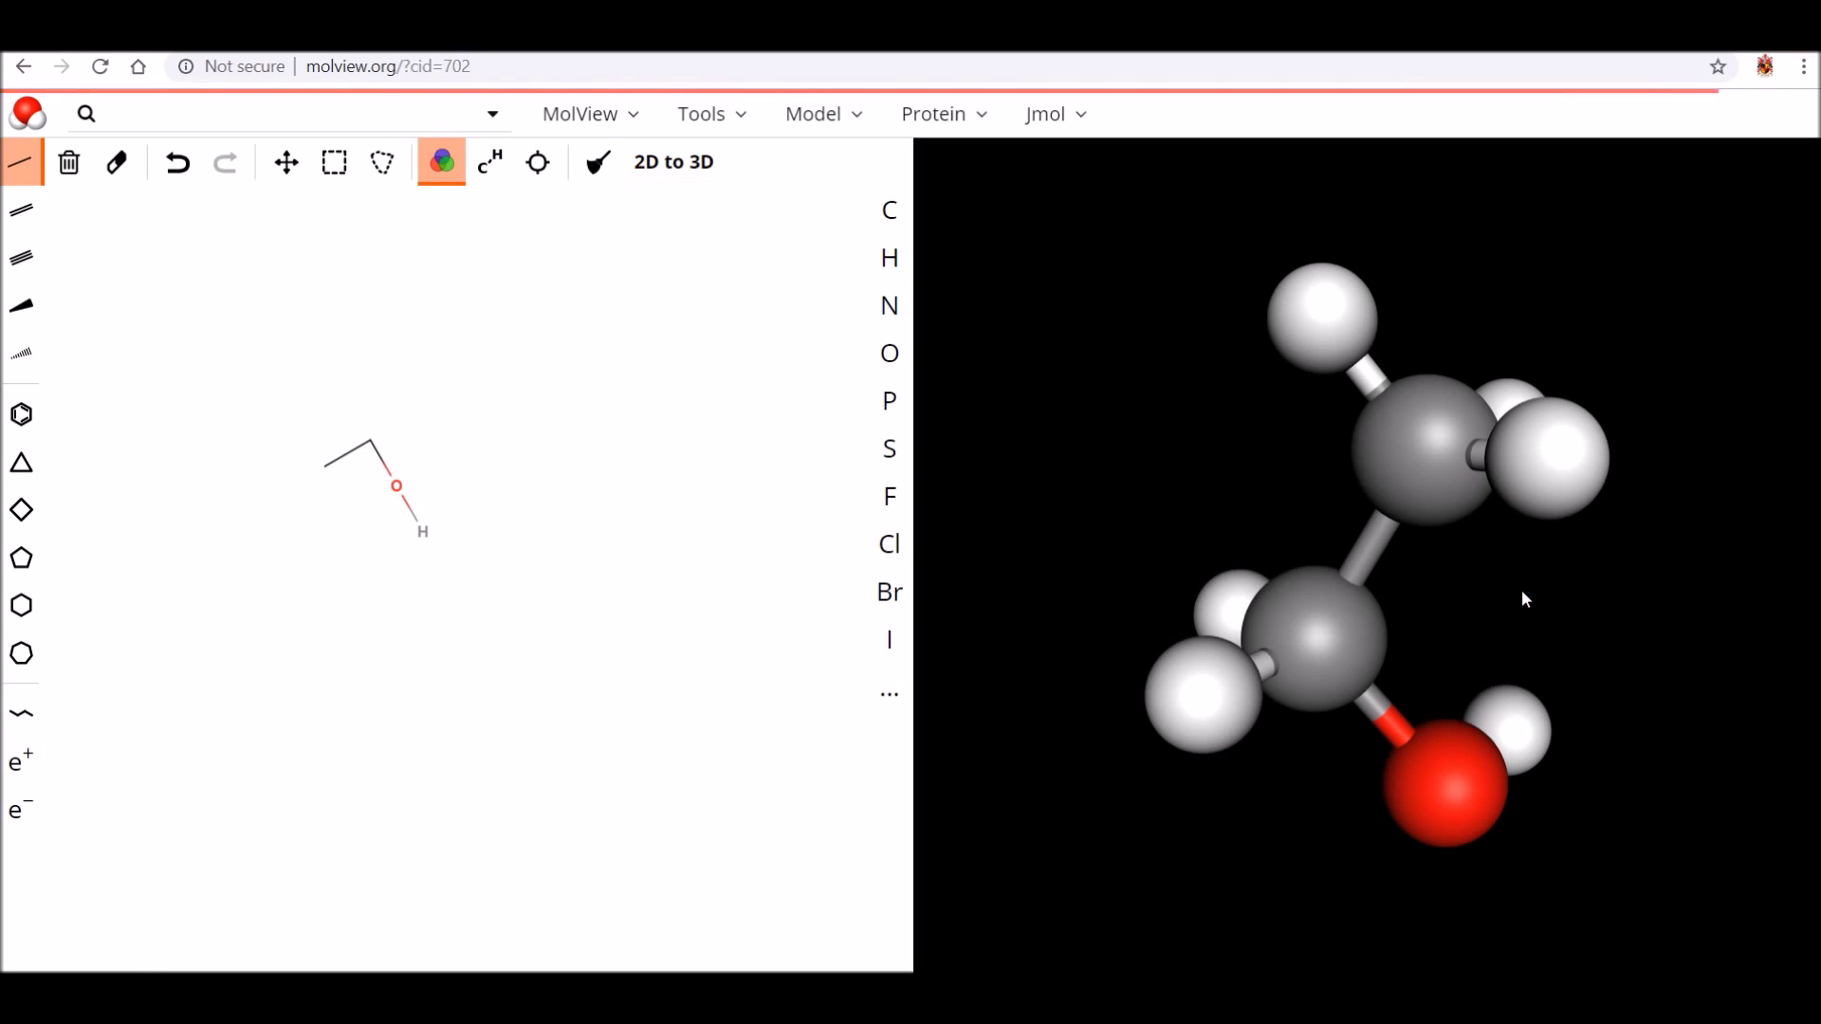
- Examine the ethanol 3D model from several sides and highlight the page's web address
left_click_drag(1448, 453, 1309, 483)
left_click_drag(1502, 651, 1352, 650)
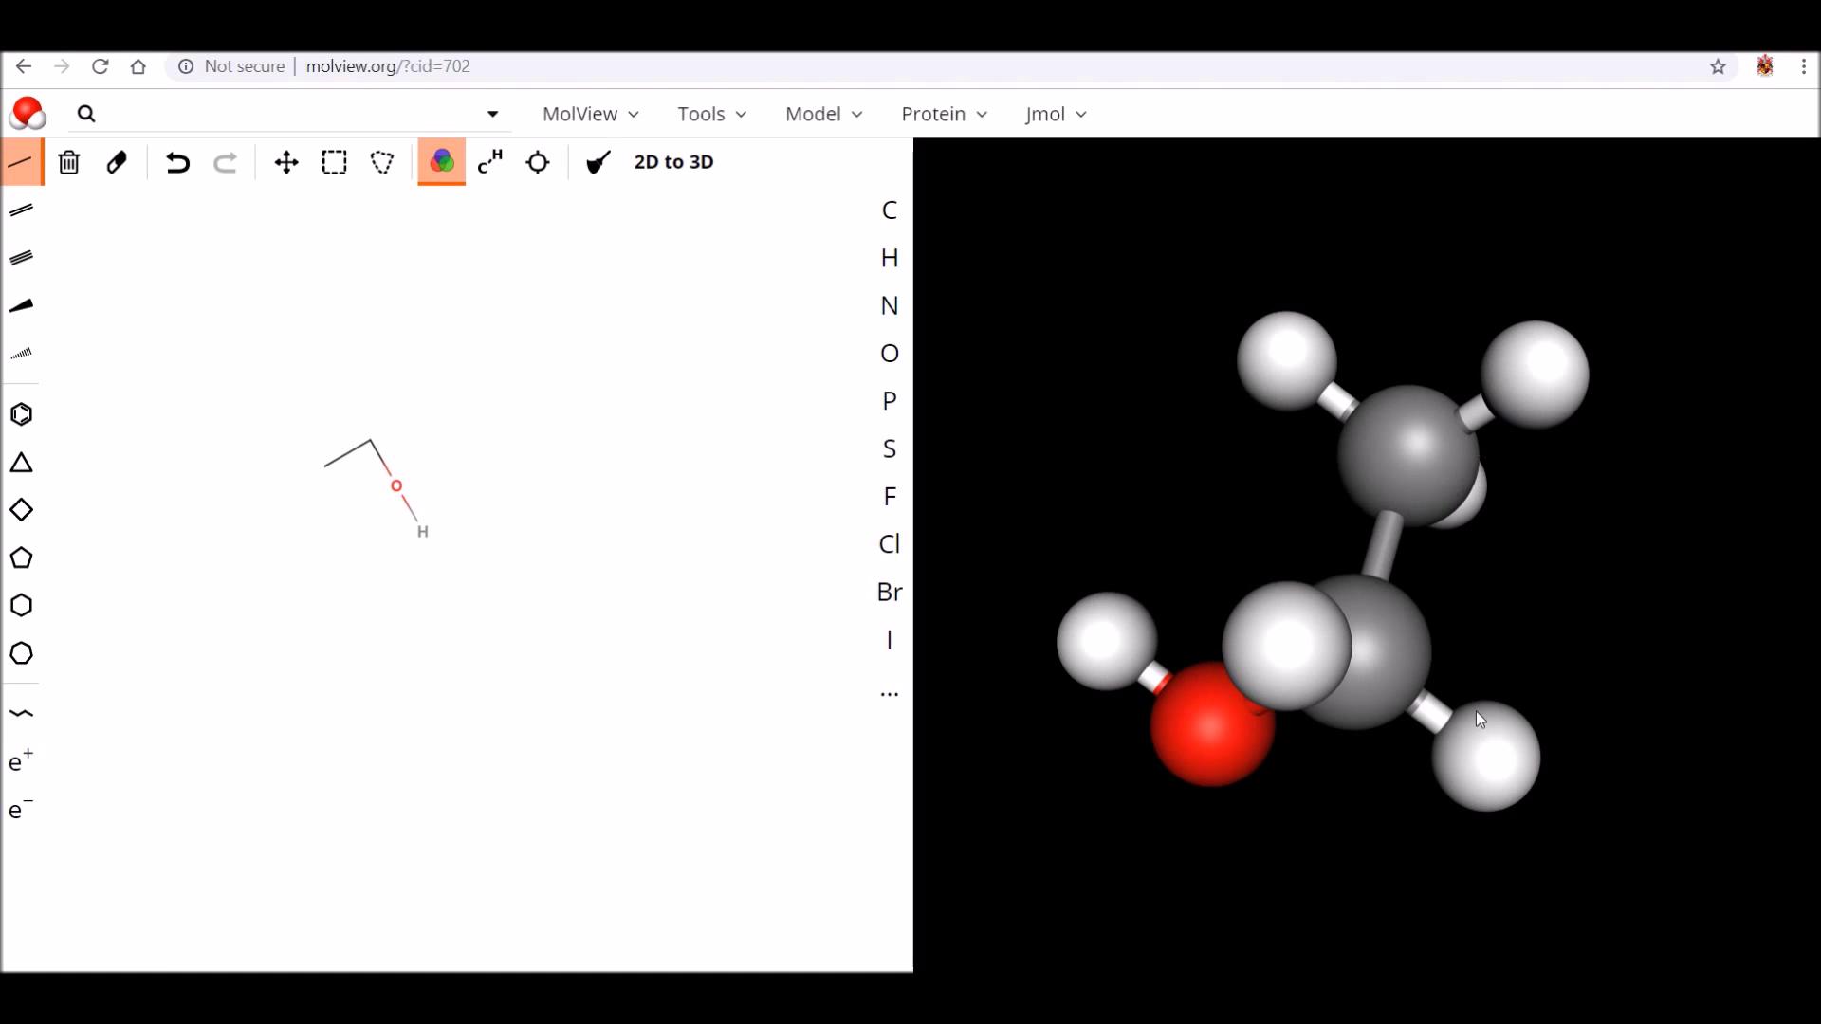
left_click_drag(1387, 670, 1417, 520)
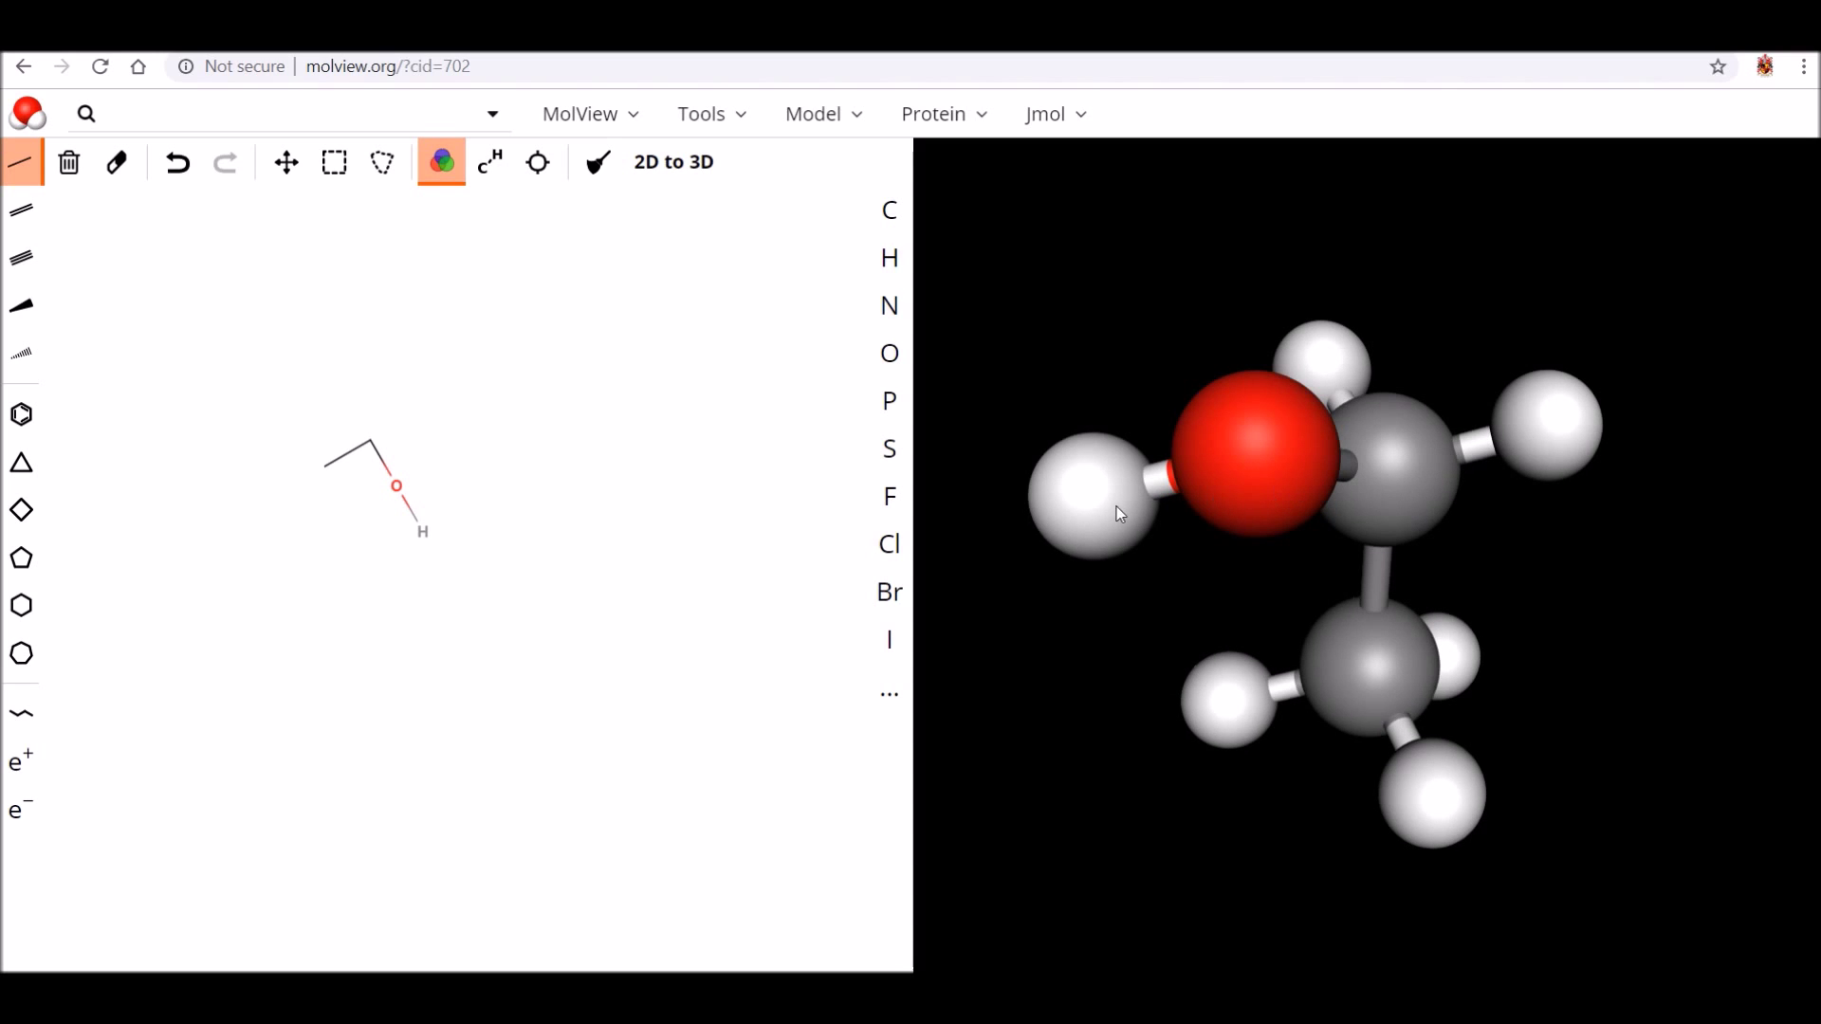
left_click_drag(1409, 442, 1560, 498)
left_click_drag(1447, 691, 1113, 707)
left_click_drag(1374, 463, 1556, 669)
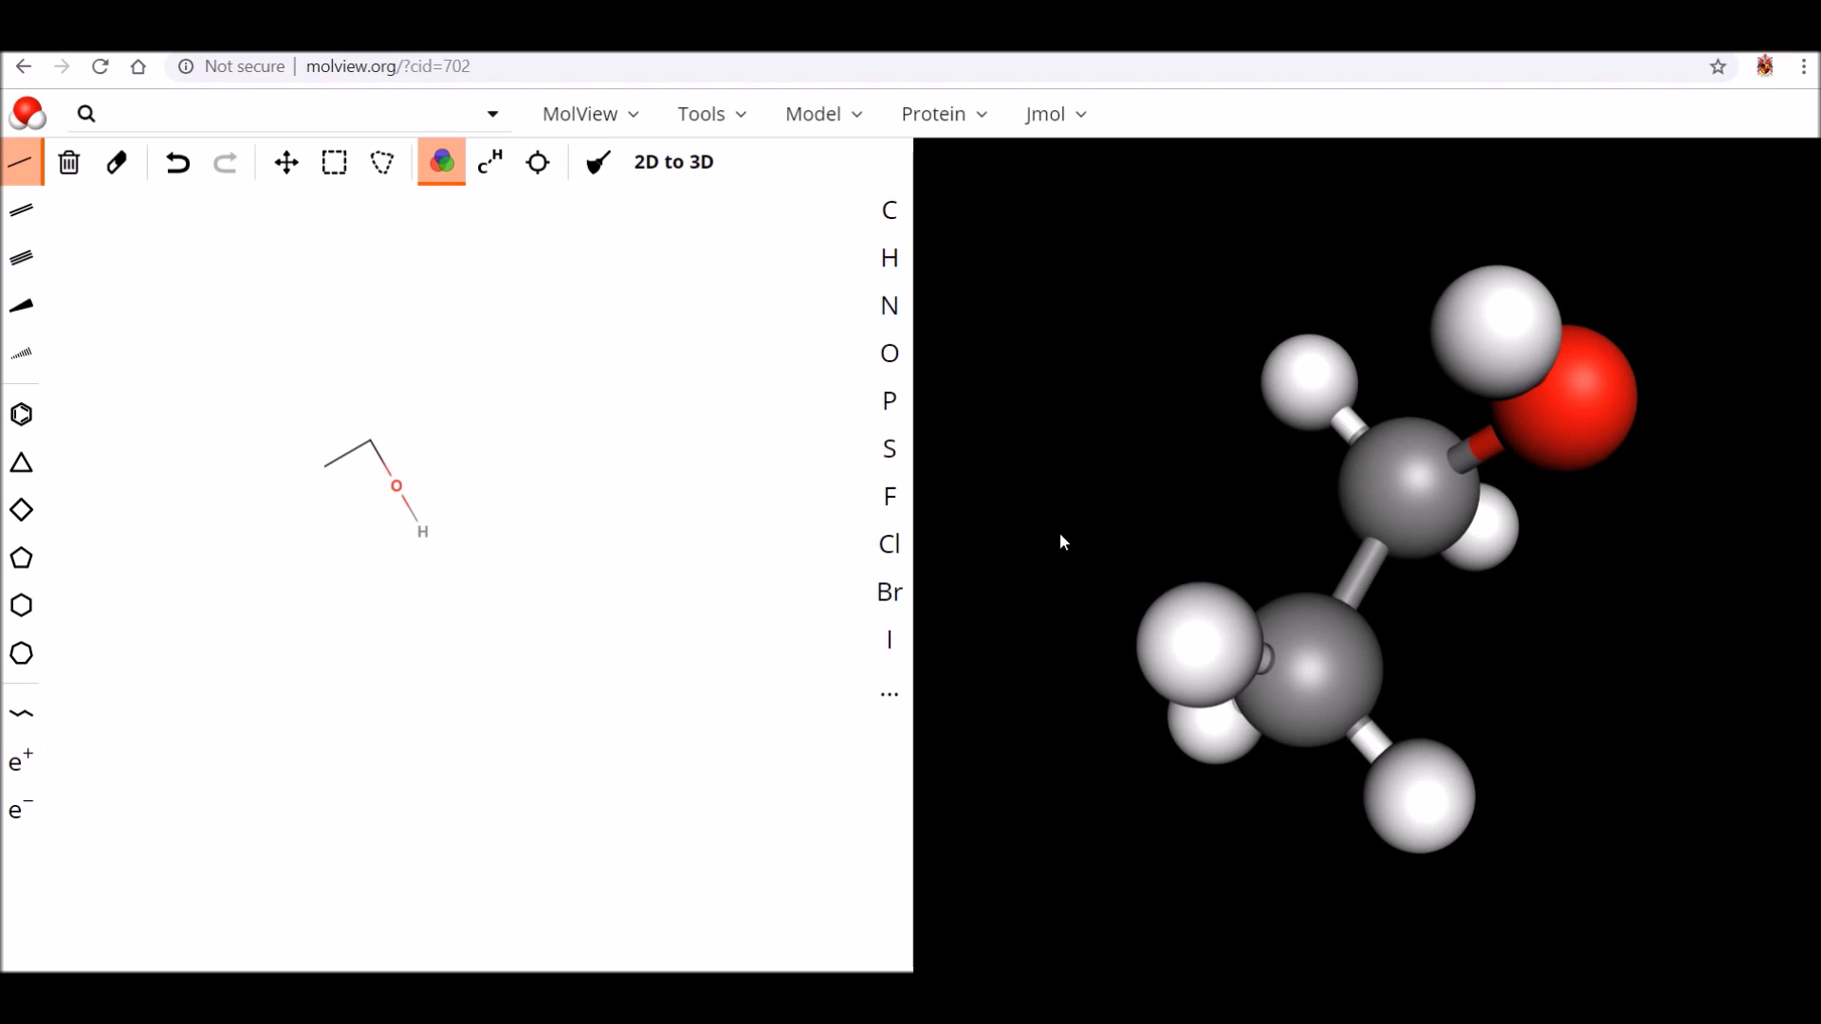
left_click_drag(1551, 440, 1552, 503)
left_click_drag(506, 71, 276, 69)
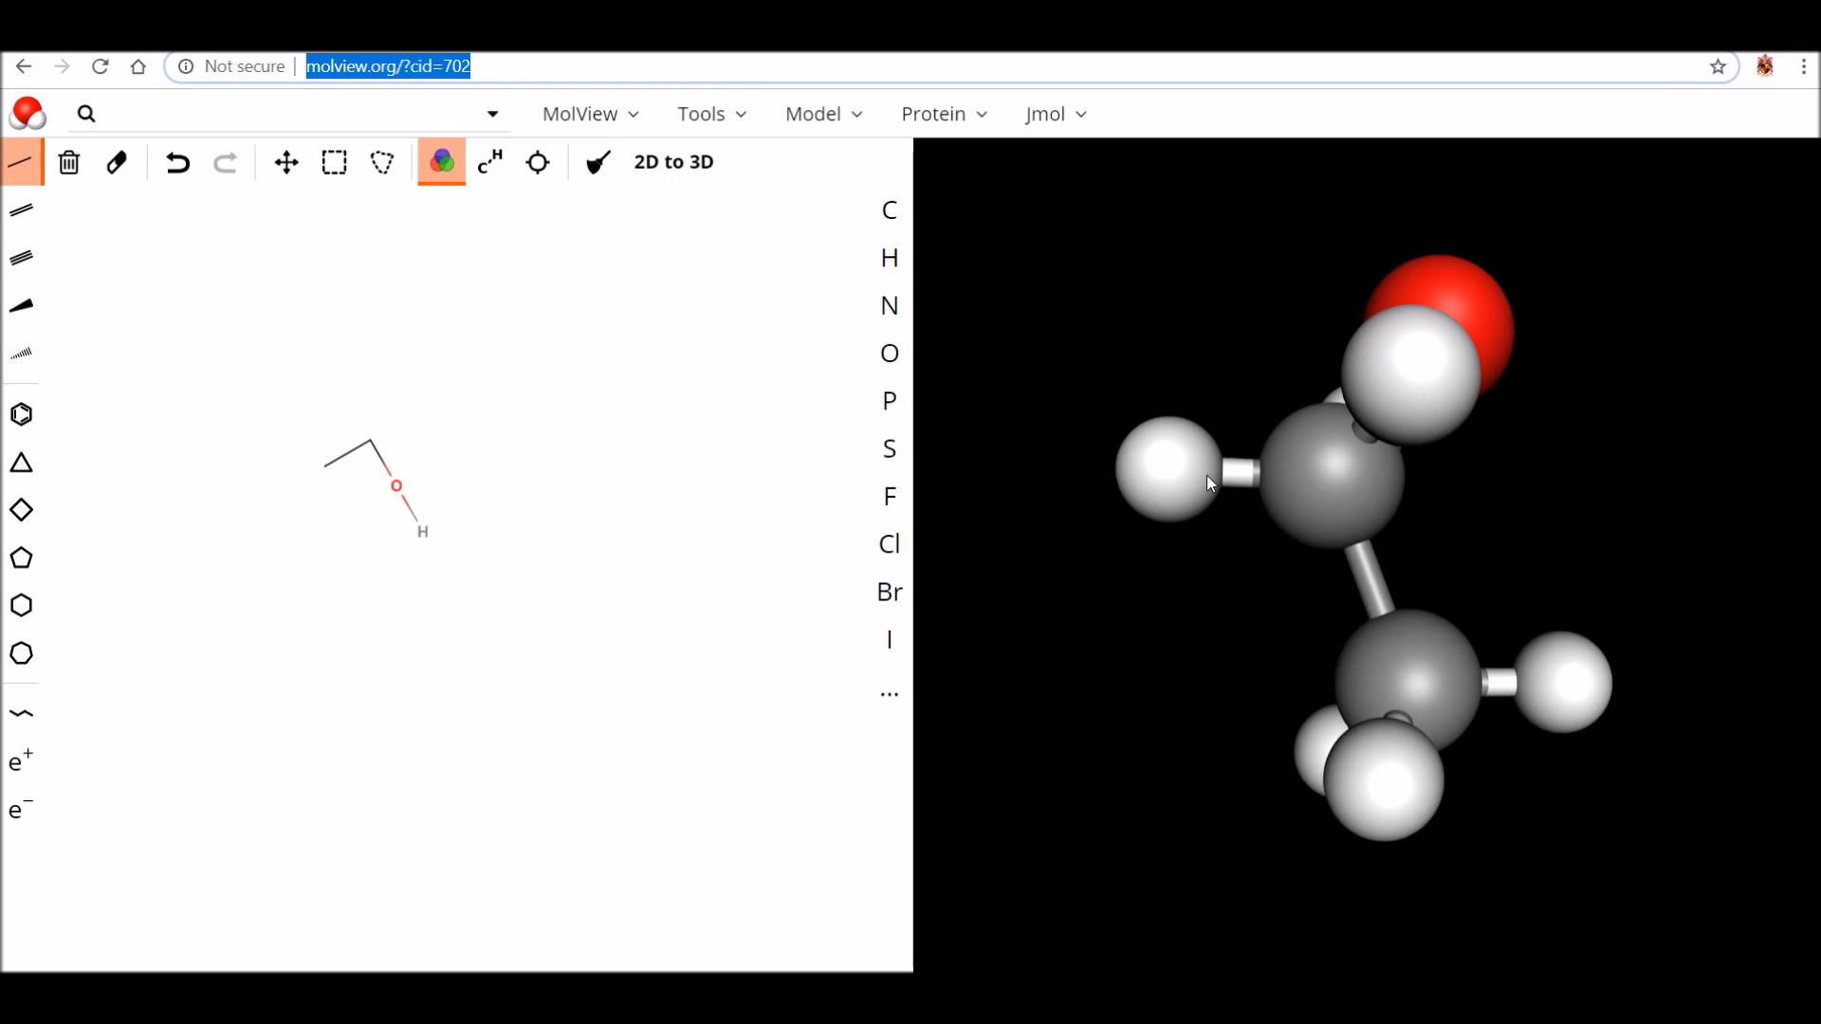
mouse_move(1386, 431)
left_mouse_down()
mouse_move(1362, 474)
mouse_move(1212, 430)
mouse_move(1129, 474)
left_mouse_up()
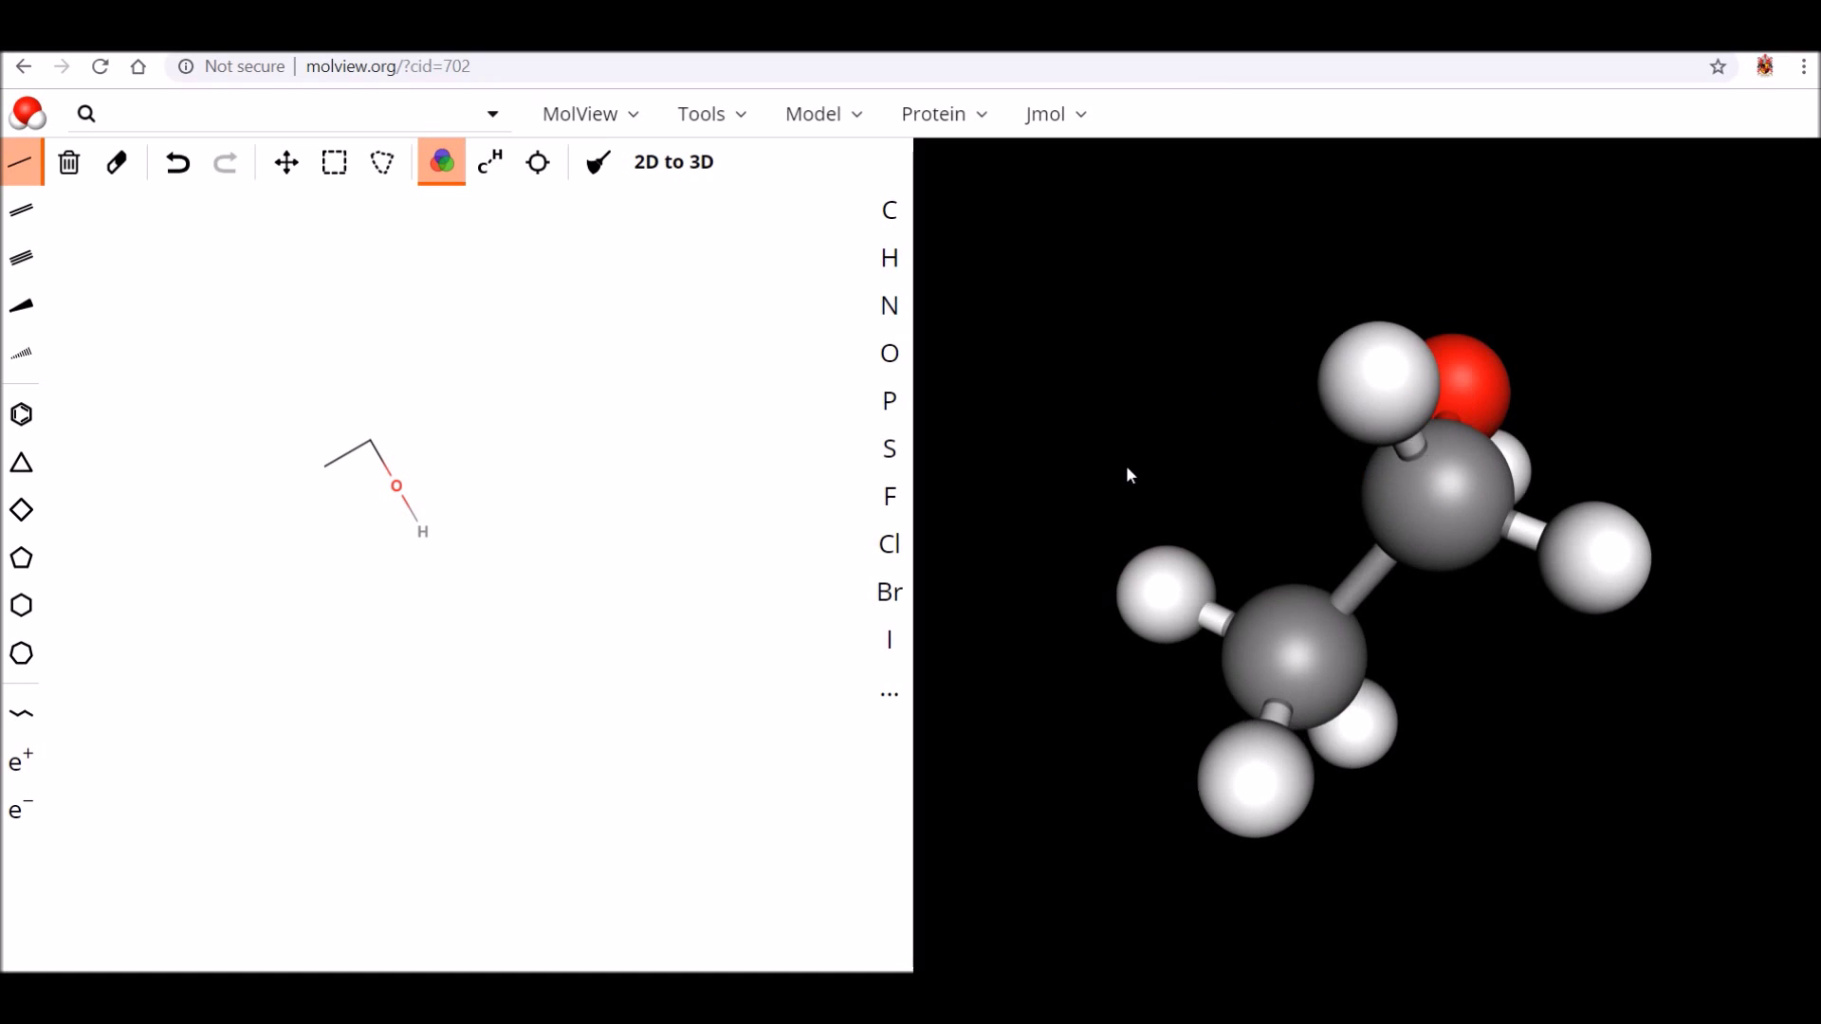
mouse_move(1394, 510)
left_mouse_down()
mouse_move(1430, 590)
mouse_move(1462, 590)
mouse_move(1473, 612)
left_mouse_up()
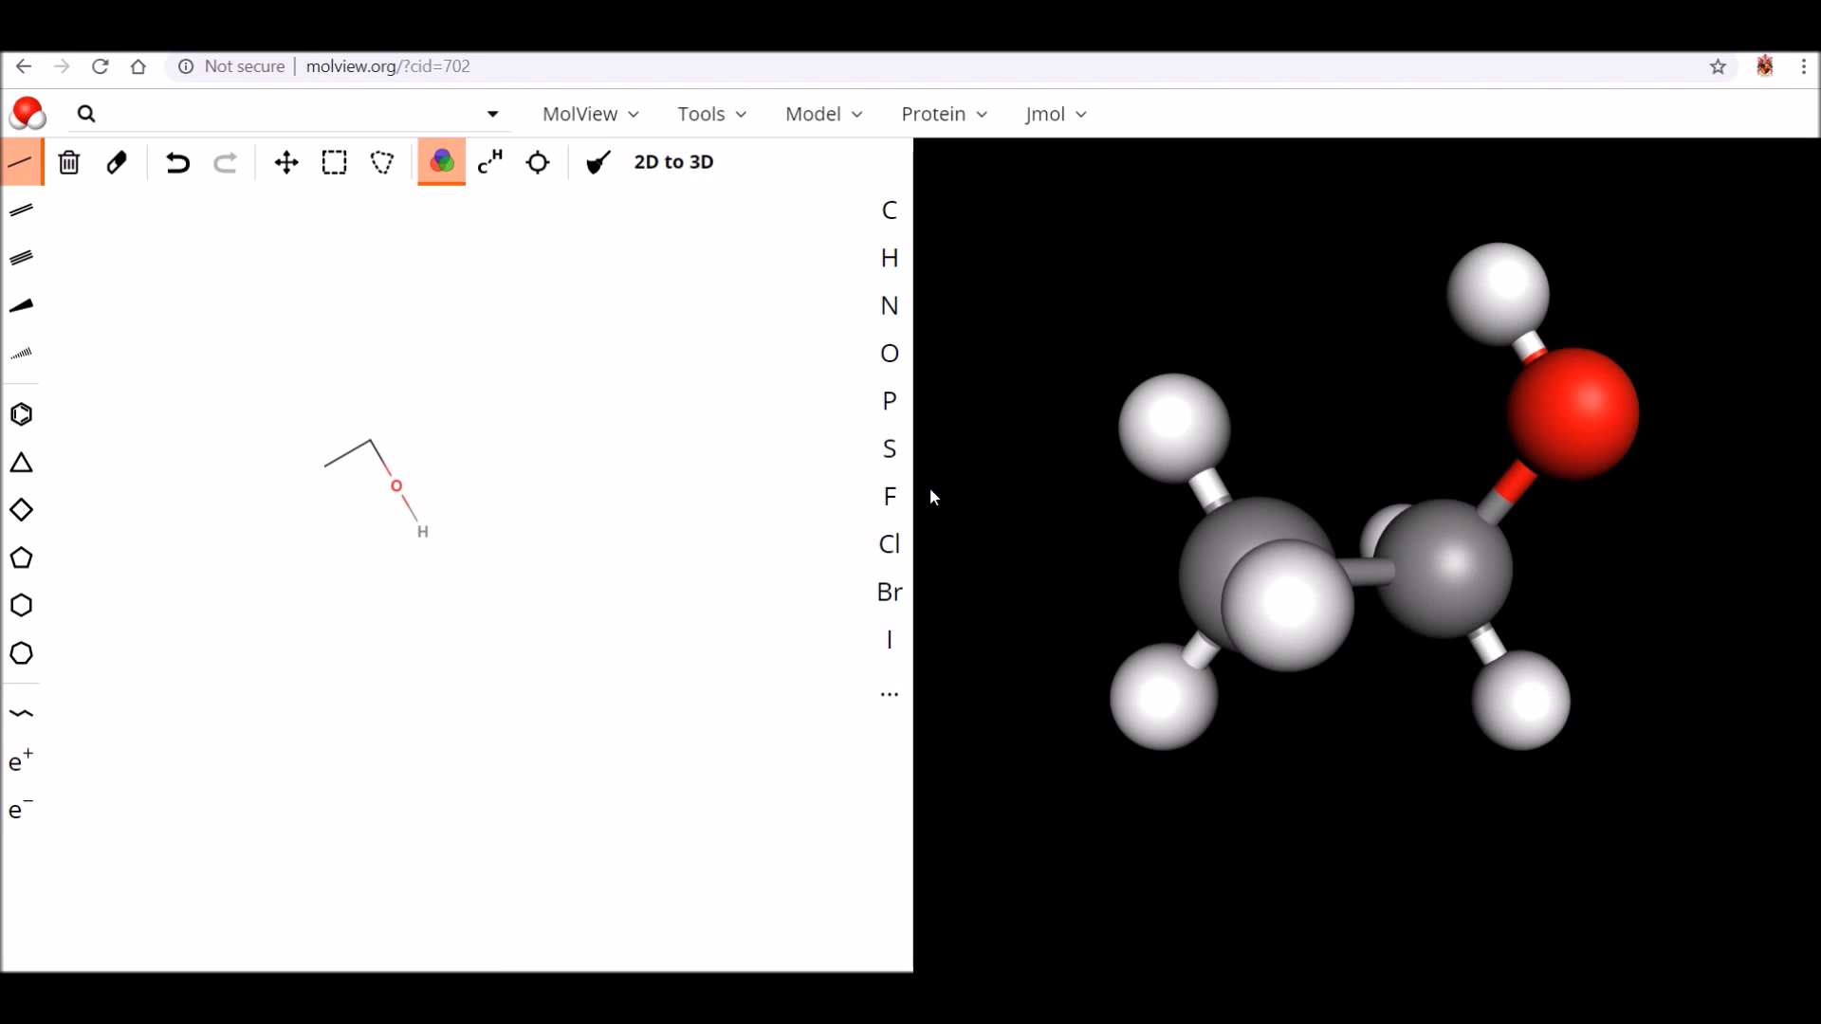